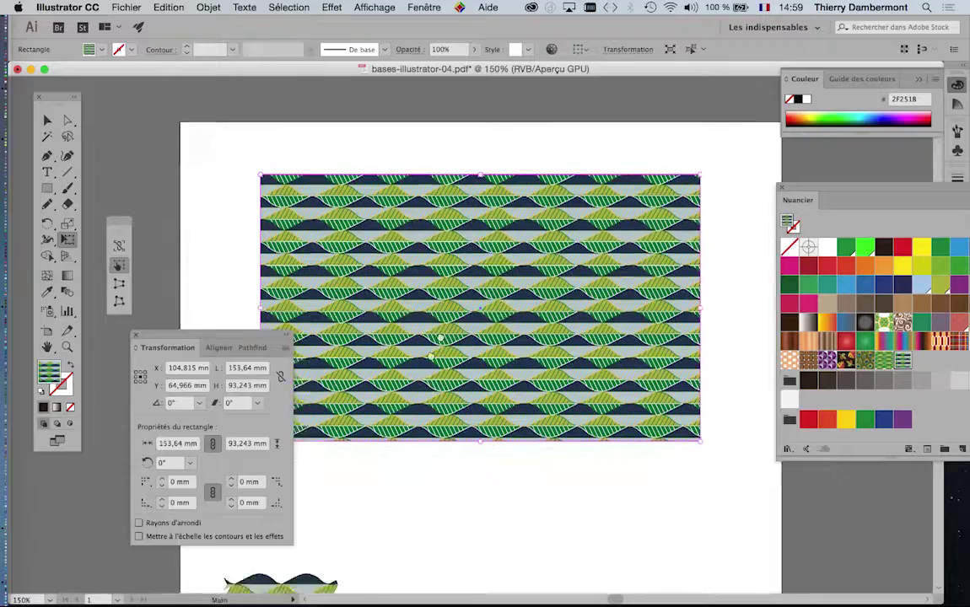
# Step: Zoom to 400% on the leaf tile artwork and move the Transformation panel to the bottom-left
pyautogui.moveTo(396, 431)
pyautogui.mouseDown()
pyautogui.moveTo(403, 394)
pyautogui.moveTo(446, 409)
pyautogui.moveTo(437, 440)
pyautogui.mouseUp()
pyautogui.scroll(2, 390, 381)
pyautogui.scroll(2, 390, 381)
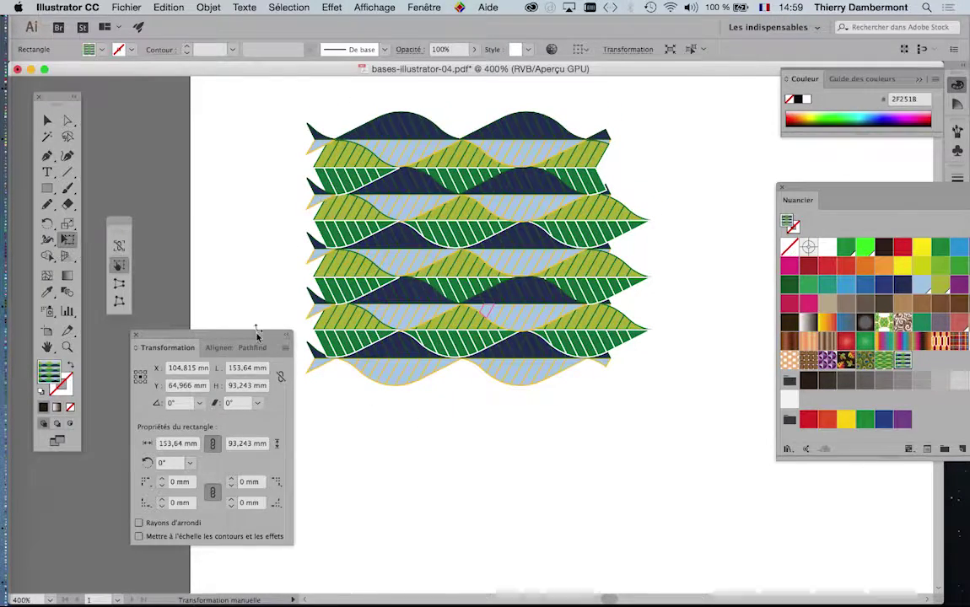
pyautogui.moveTo(257, 335)
pyautogui.mouseDown()
pyautogui.moveTo(187, 552)
pyautogui.moveTo(158, 491)
pyautogui.mouseUp()
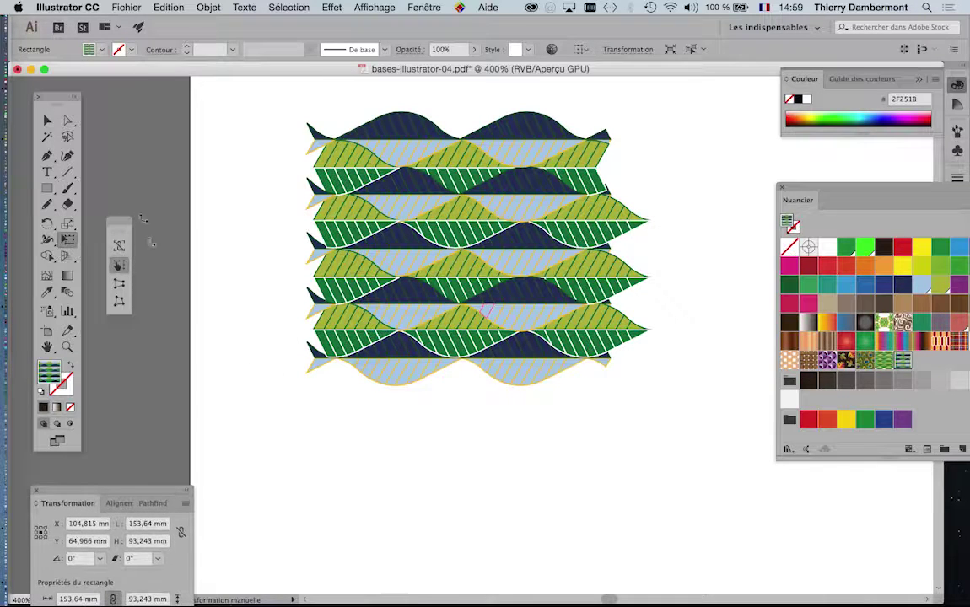
# Step: With Direct Selection, inspect the top and bottom waves' anchor points by marquee-selecting them
pyautogui.click(73, 127)
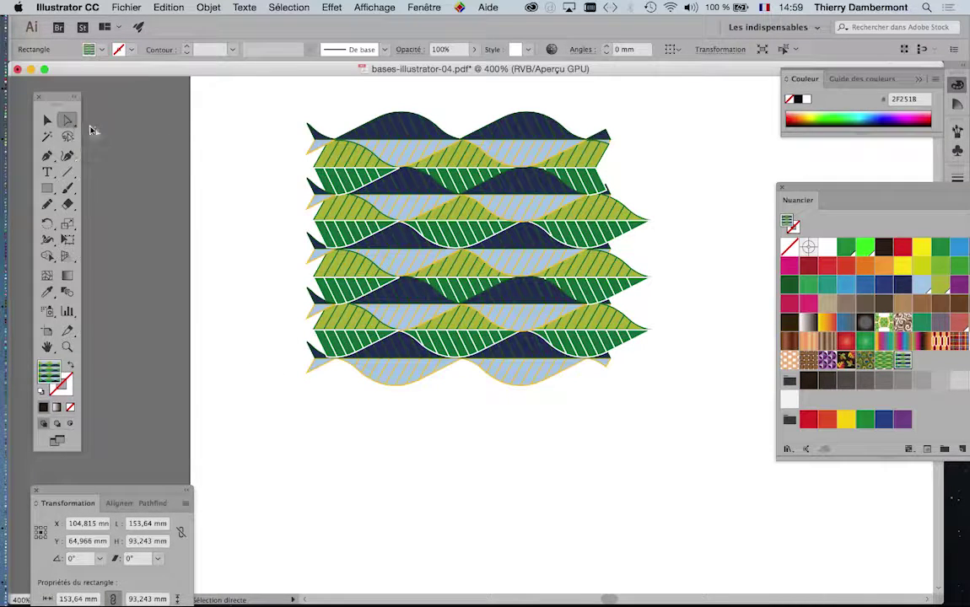
pyautogui.moveTo(249, 161); pyautogui.dragTo(222, 205)
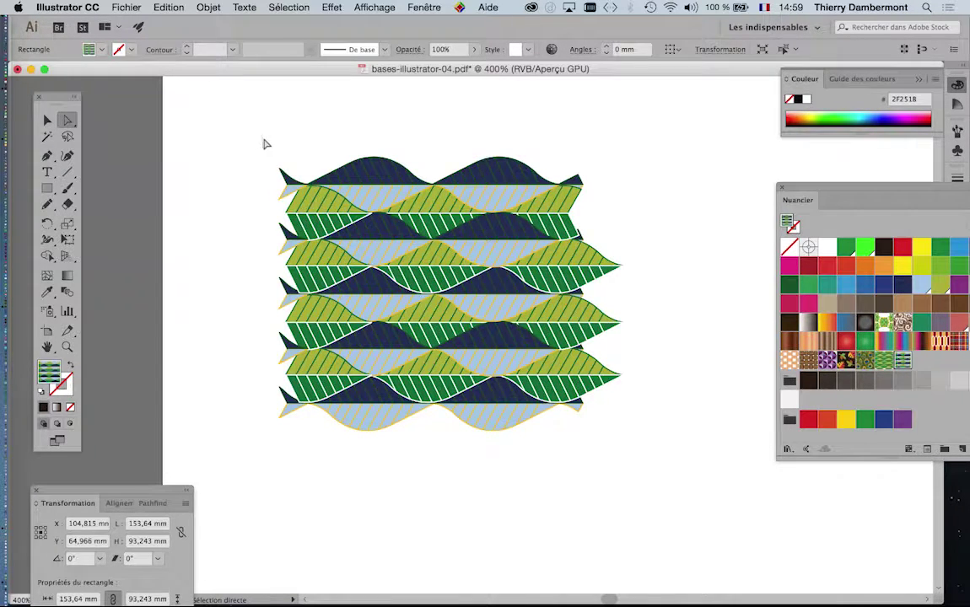
pyautogui.moveTo(610, 185); pyautogui.dragTo(611, 182)
pyautogui.scroll(1, 506, 185)
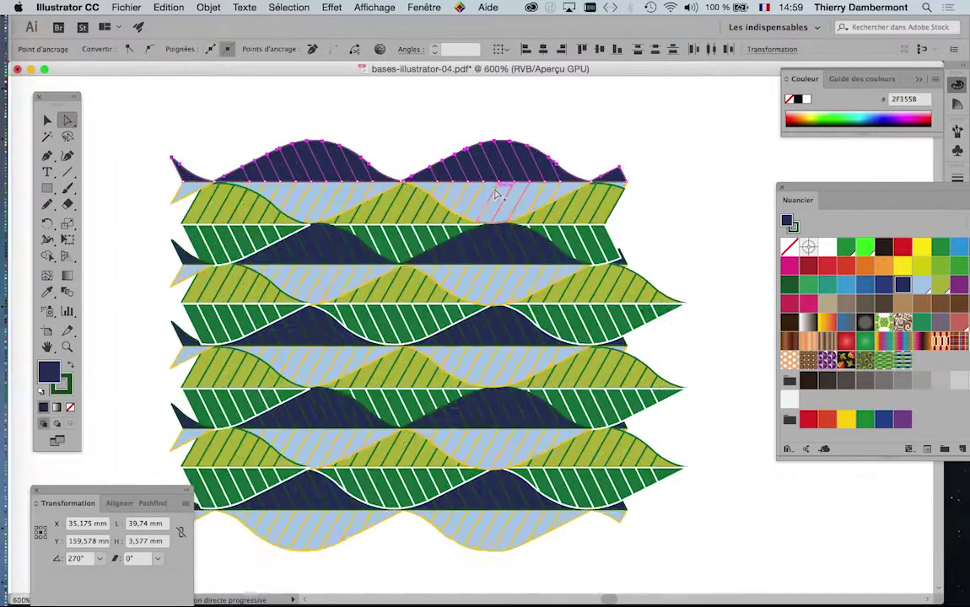
pyautogui.scroll(1, 485, 192)
pyautogui.click(656, 207)
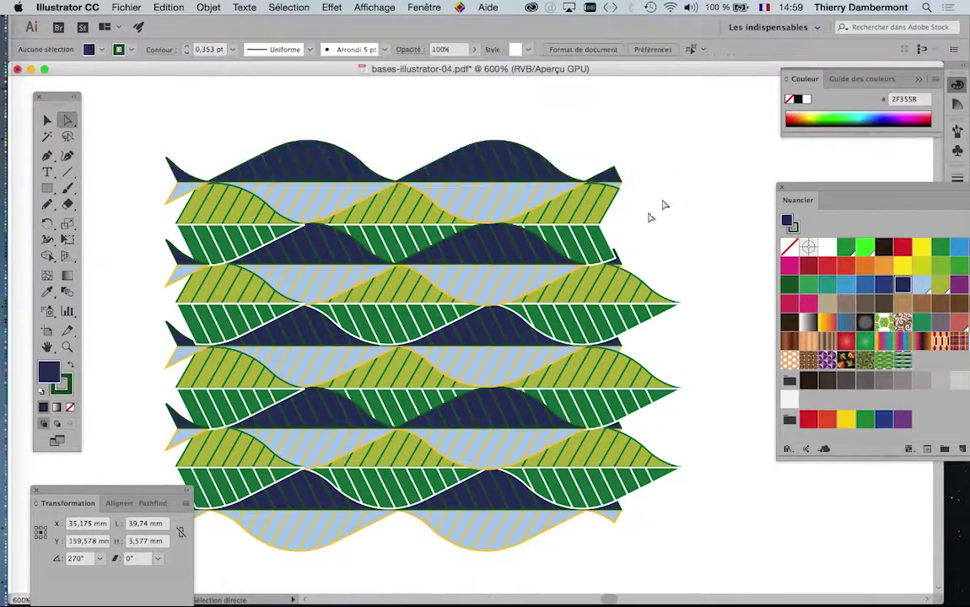
pyautogui.scroll(-3, 511, 260)
pyautogui.scroll(-1, 380, 371)
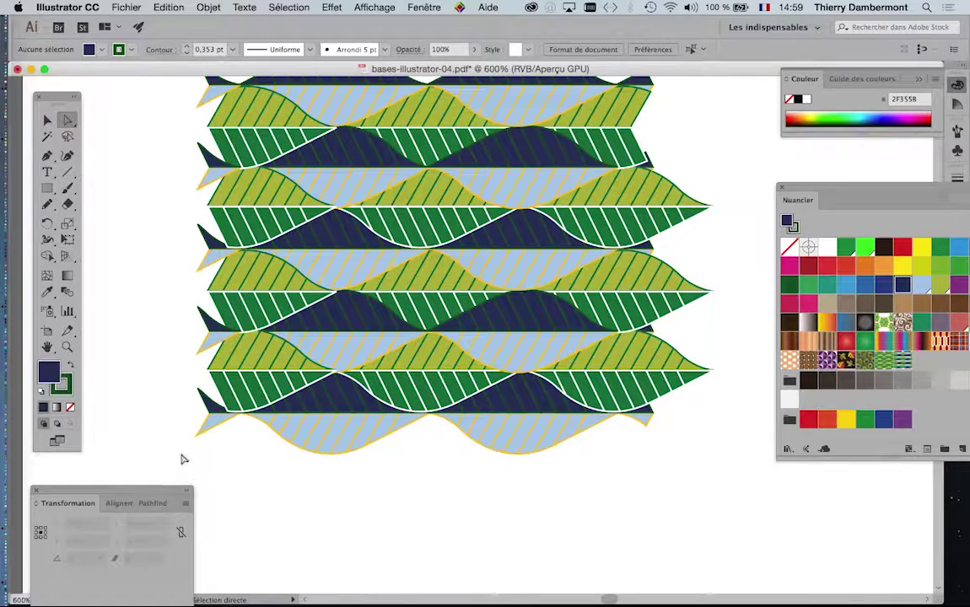
pyautogui.moveTo(698, 424); pyautogui.dragTo(696, 422)
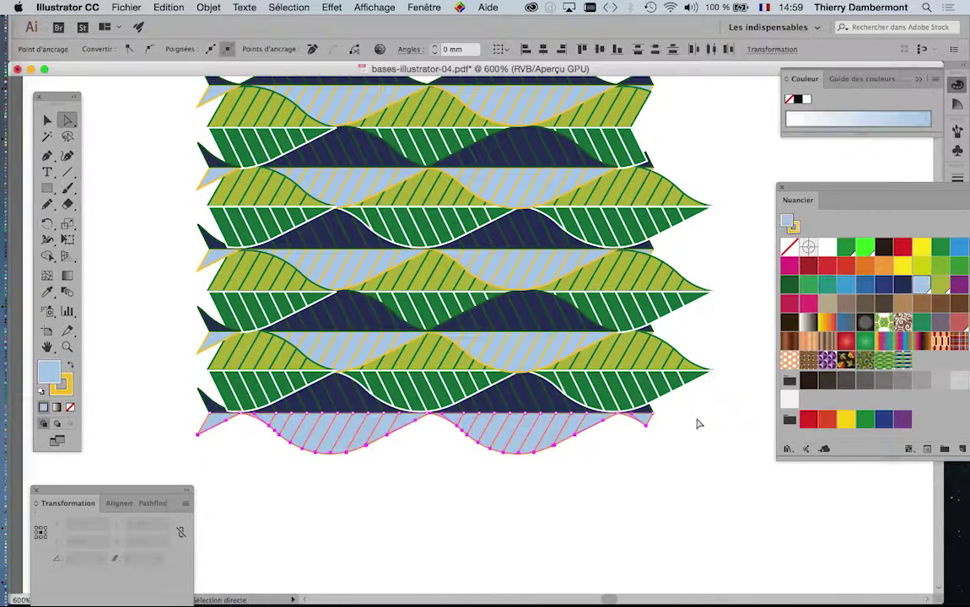
pyautogui.click(690, 455)
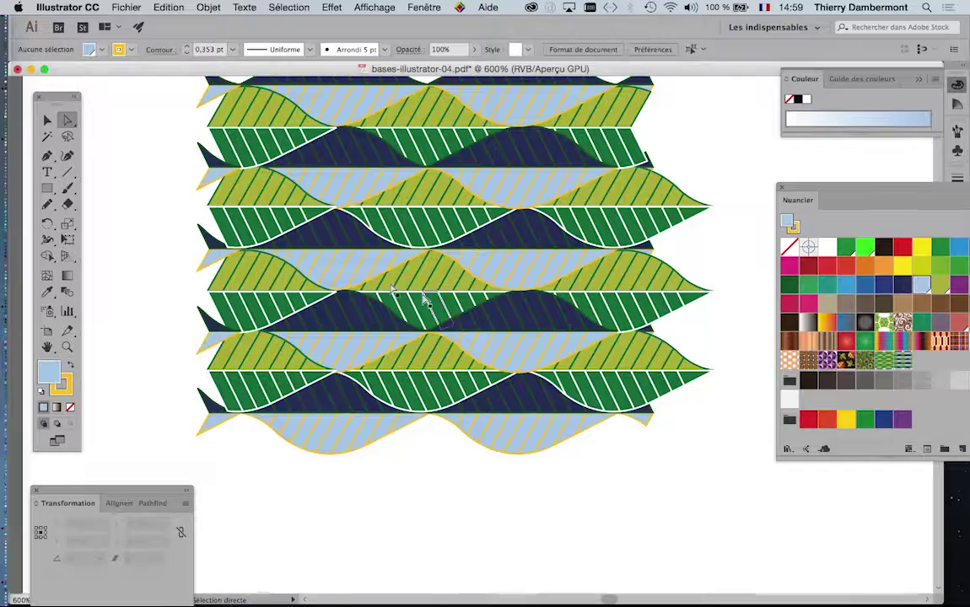
# Step: Select the left green striped wave shape, then zoom out to 200% and deselect
pyautogui.moveTo(240, 322); pyautogui.dragTo(223, 262)
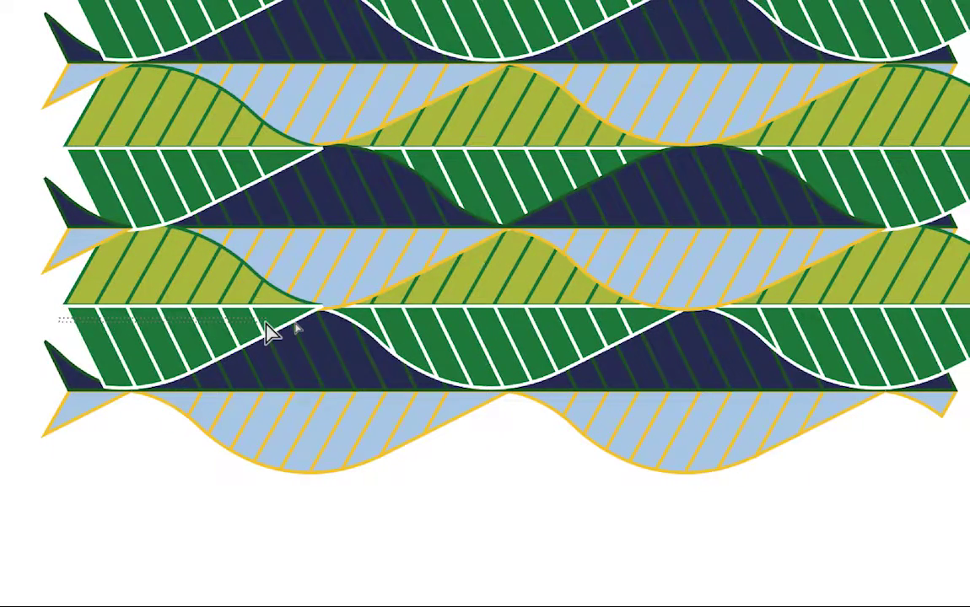
pyautogui.click(266, 331)
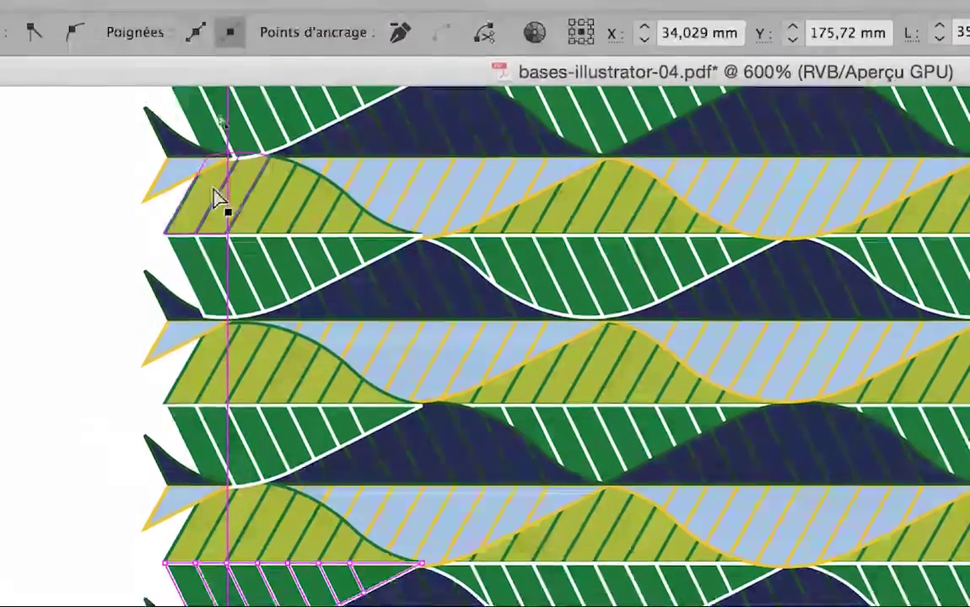
pyautogui.scroll(-5, 219, 185)
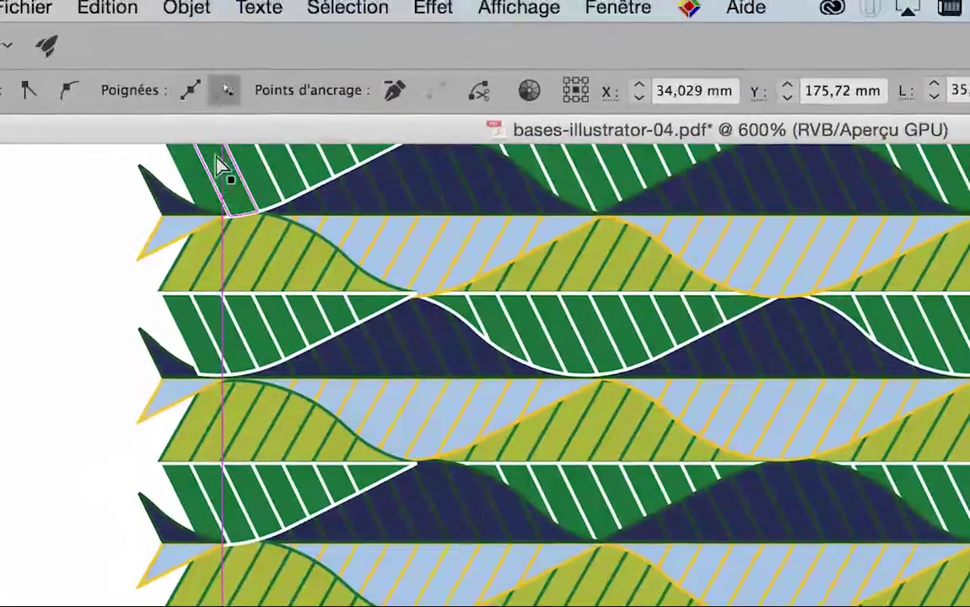
pyautogui.press('super+minus')
pyautogui.press('super+minus')
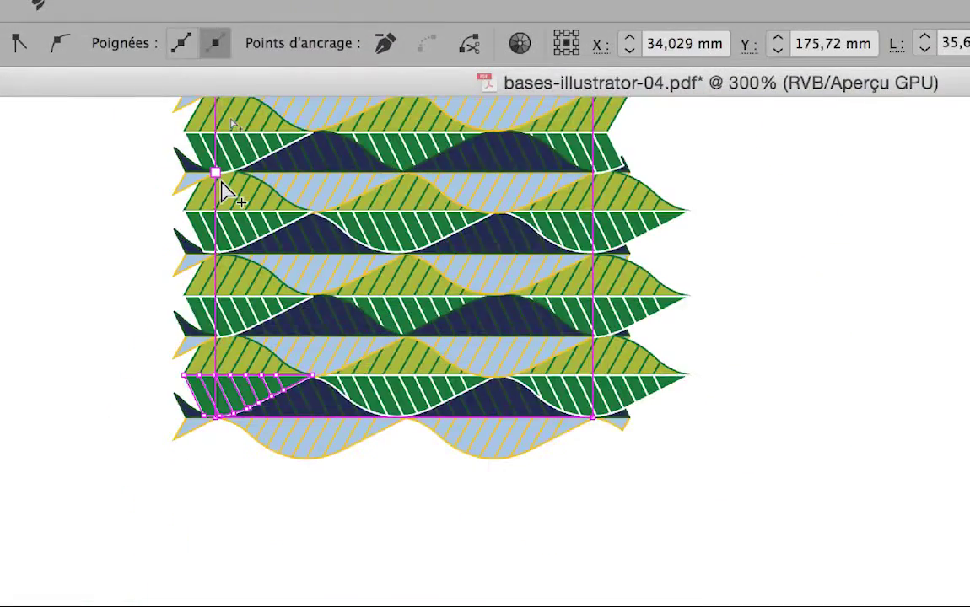
pyautogui.press('super+minus')
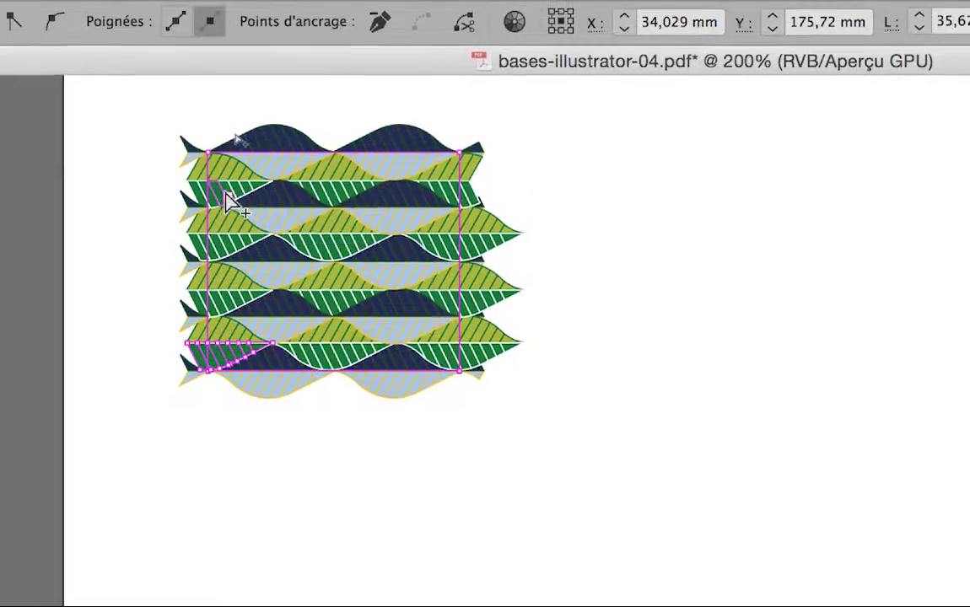
pyautogui.scroll(1, 228, 201)
pyautogui.scroll(-1, 227, 200)
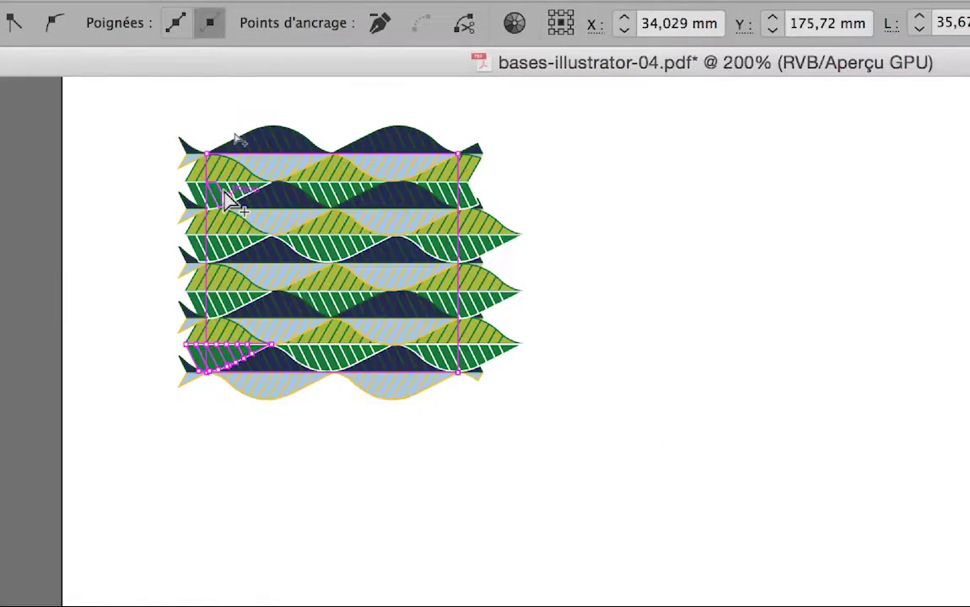
pyautogui.click(194, 221)
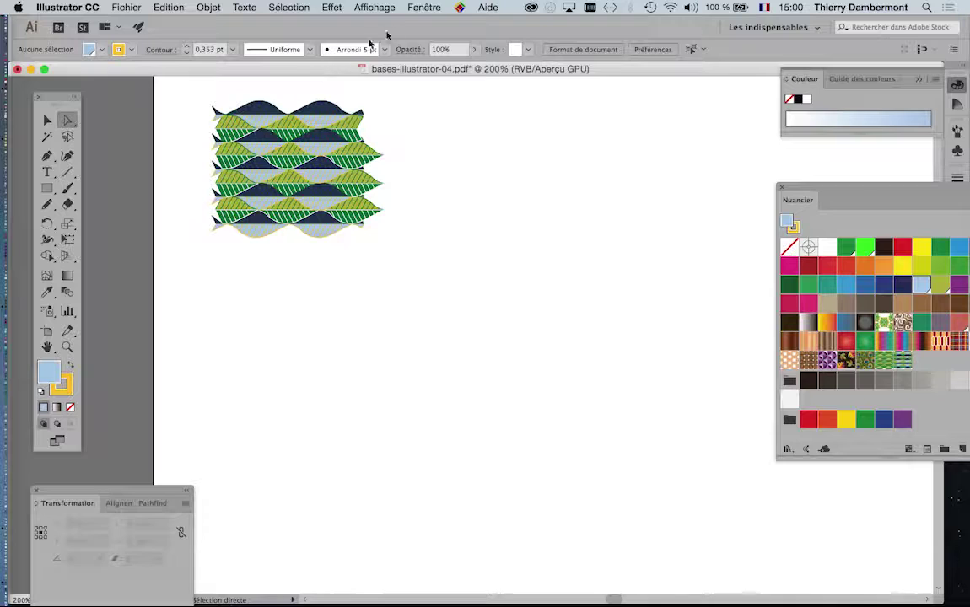
# Step: Show the Calques panel, expand Calque 3 and lock its <Tracé> background path
pyautogui.click(425, 7)
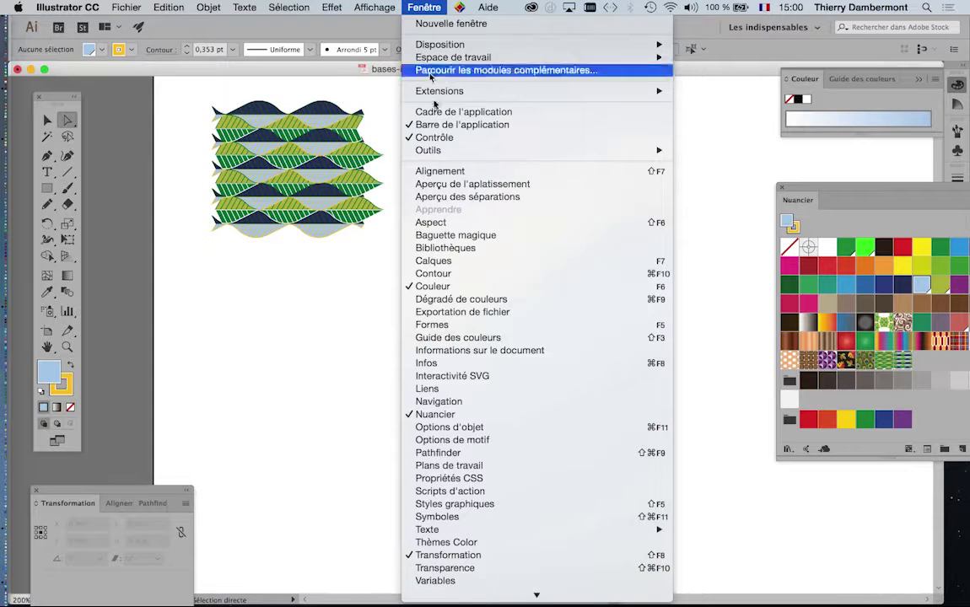
pyautogui.click(458, 265)
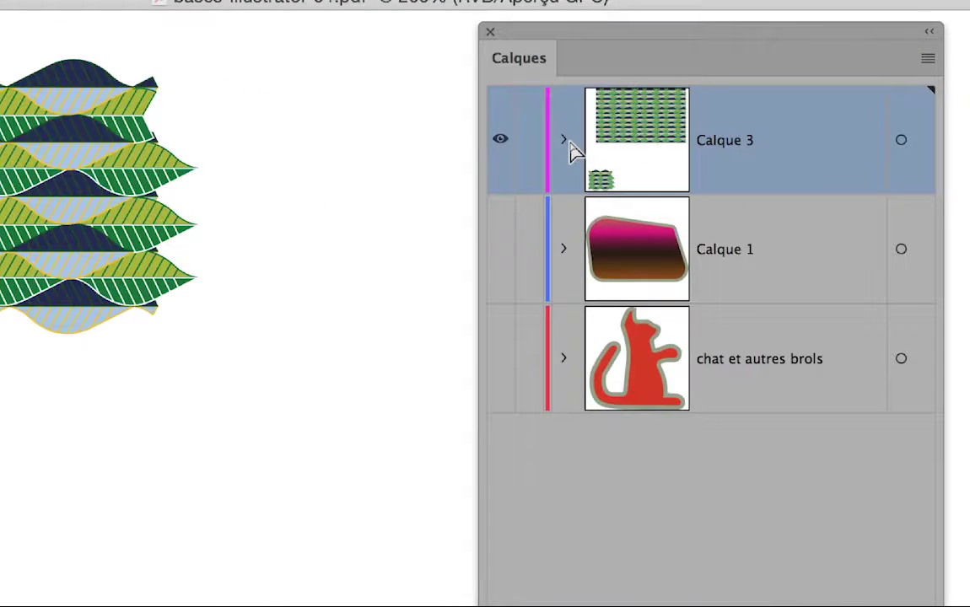
pyautogui.click(567, 142)
pyautogui.click(581, 188)
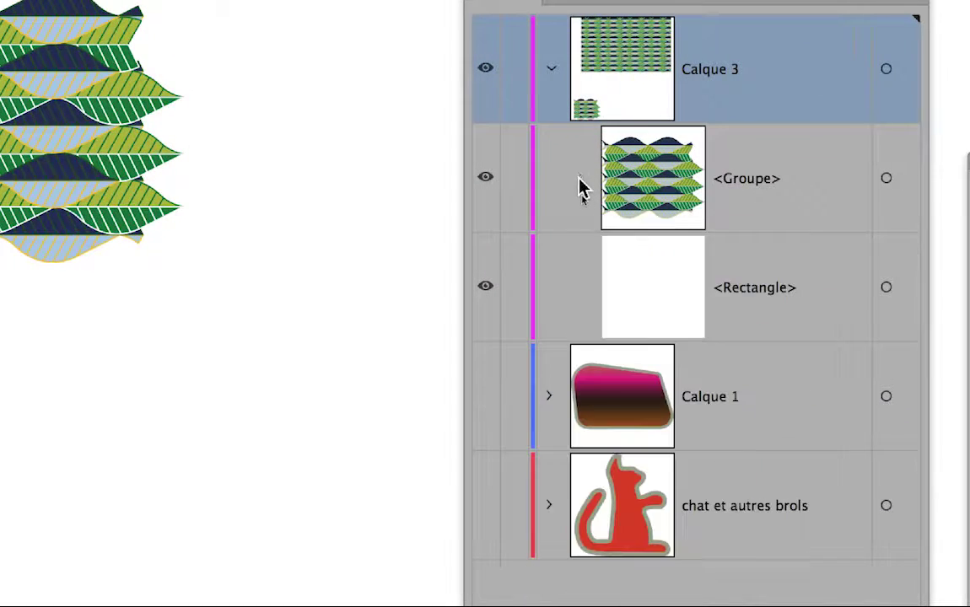
pyautogui.click(581, 188)
pyautogui.scroll(-10, 599, 228)
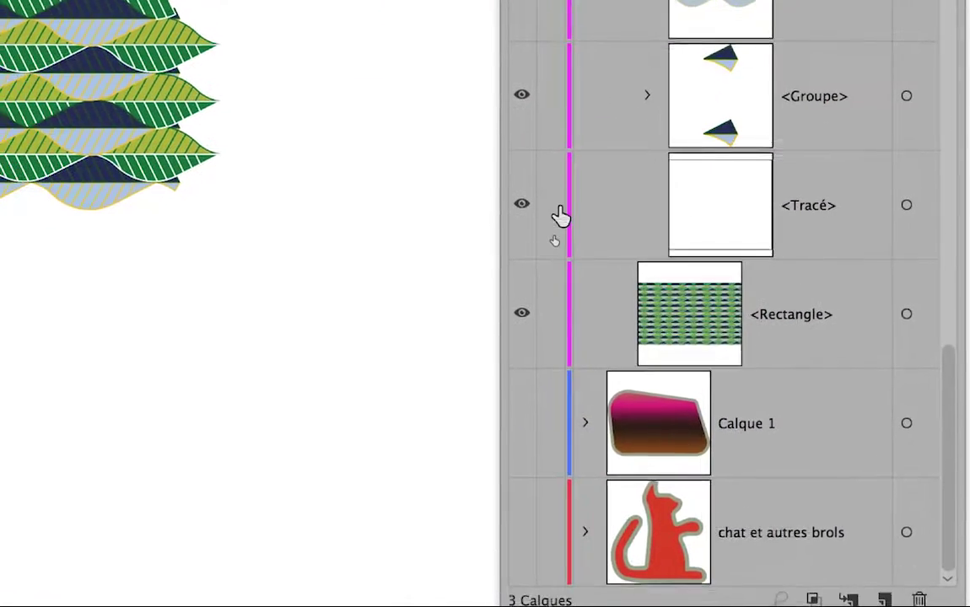
pyautogui.click(553, 204)
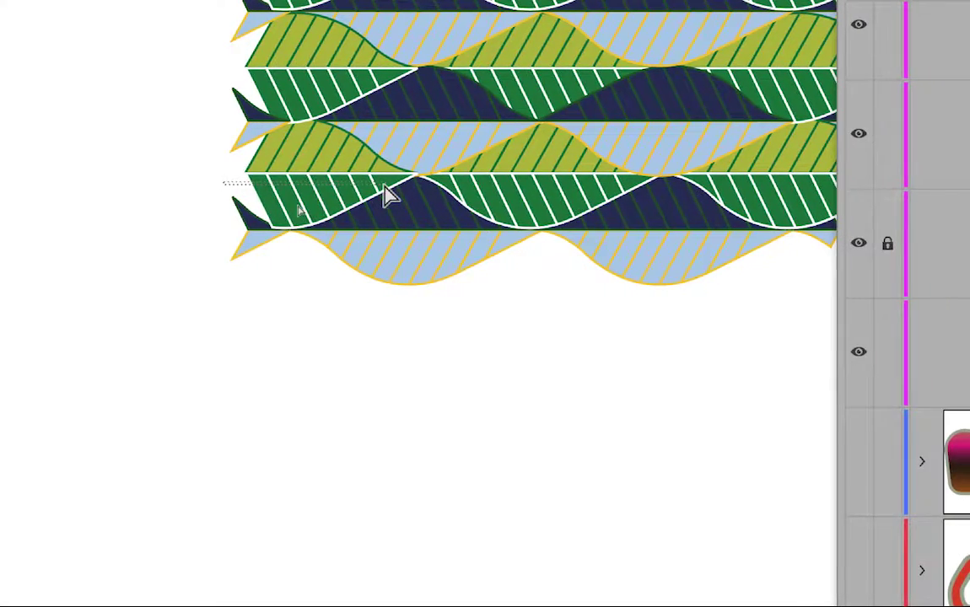
# Step: Marquee-select the lower green row's left end and move its anchor point 1.34 mm right
pyautogui.moveTo(223, 182); pyautogui.dragTo(386, 195)
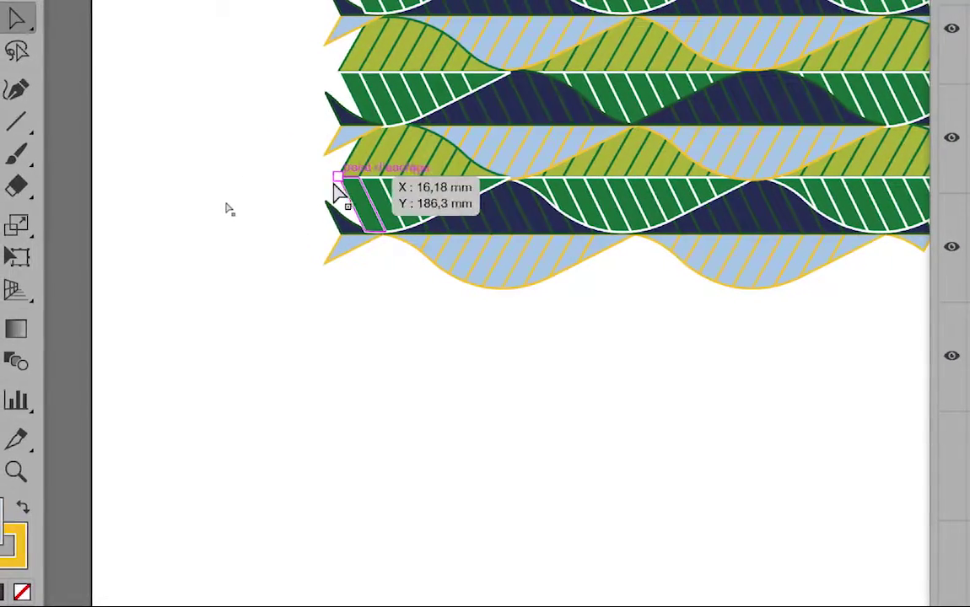
pyautogui.moveTo(337, 184)
pyautogui.mouseDown()
pyautogui.moveTo(348, 184)
pyautogui.moveTo(328, 190)
pyautogui.moveTo(384, 196)
pyautogui.mouseUp()
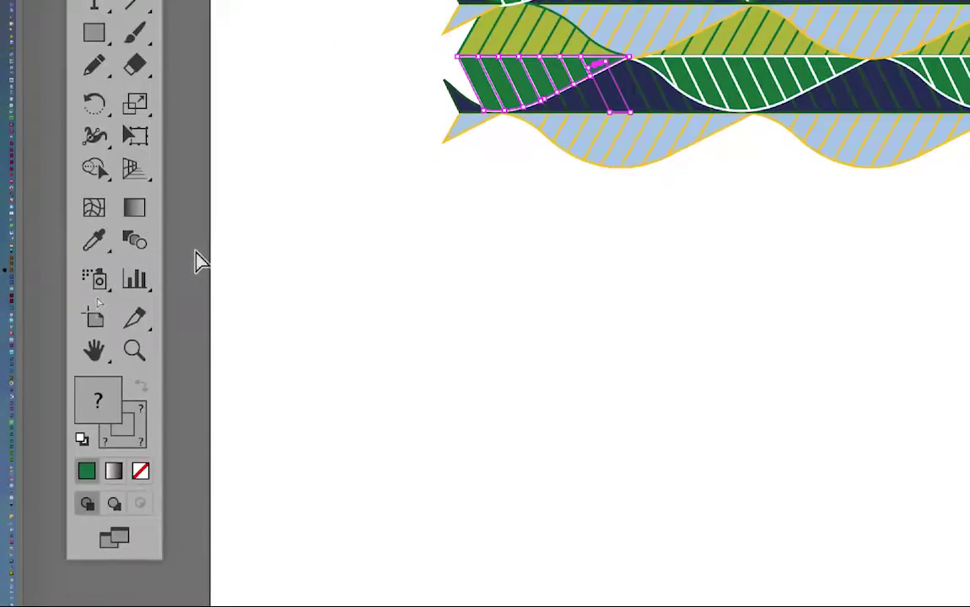
pyautogui.moveTo(260, 185)
pyautogui.mouseDown()
pyautogui.moveTo(290, 200)
pyautogui.moveTo(330, 199)
pyautogui.mouseUp()
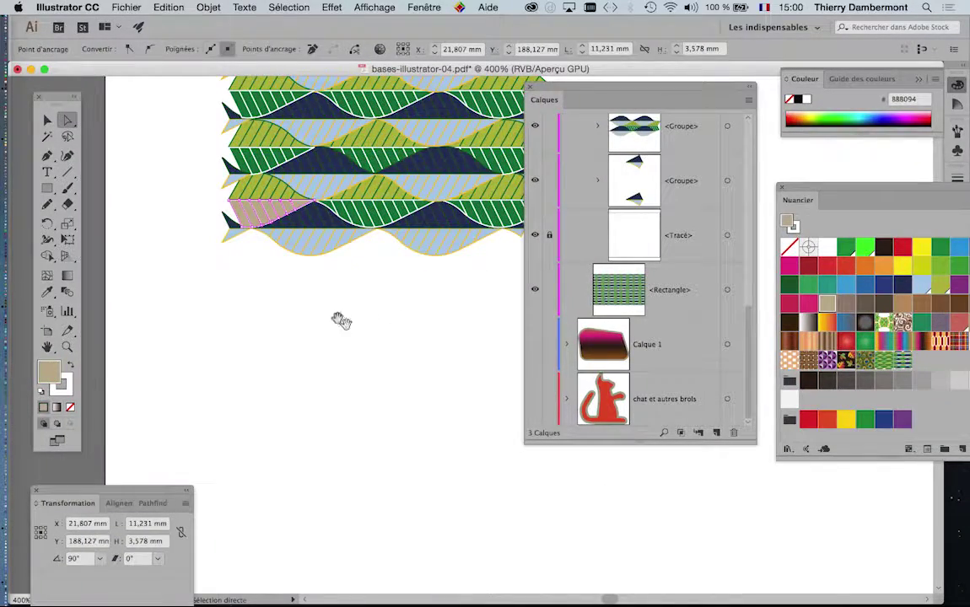
# Step: Fill leaf pieces at the bottom row's right end with the tan swatch, then deselect and zoom out
pyautogui.moveTo(340, 320); pyautogui.dragTo(248, 335)
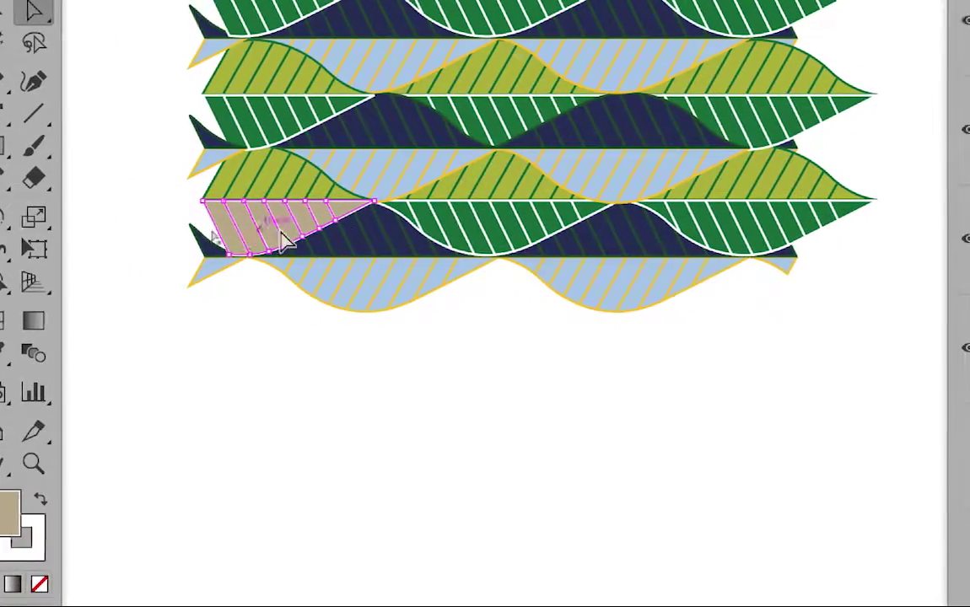
pyautogui.click(474, 221)
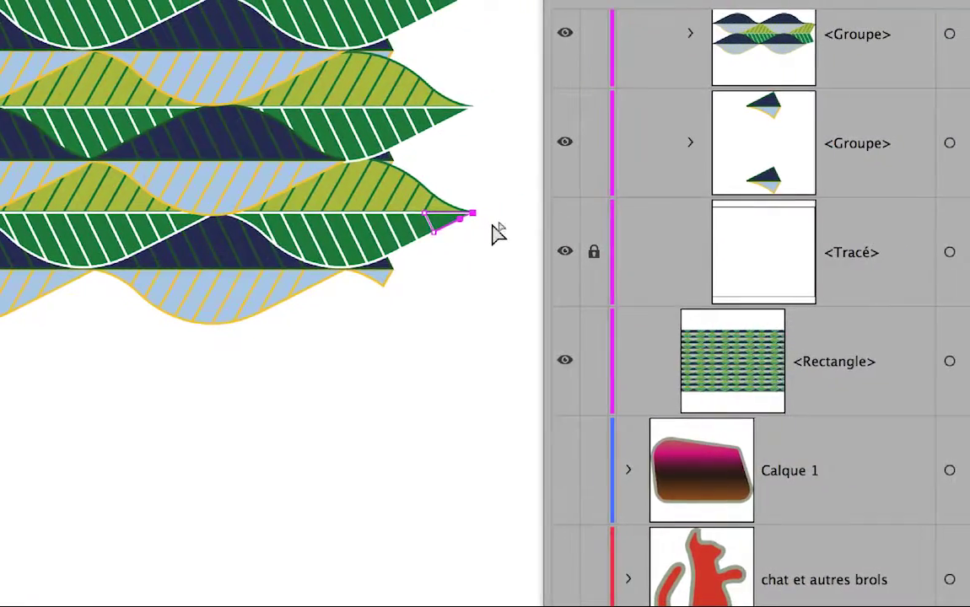
pyautogui.moveTo(497, 232); pyautogui.dragTo(420, 235)
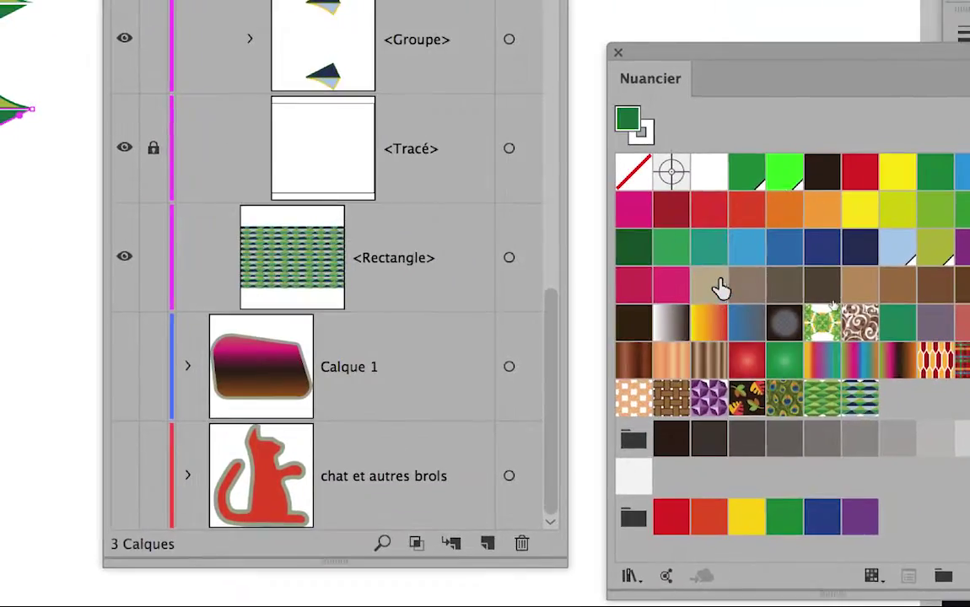
pyautogui.click(685, 218)
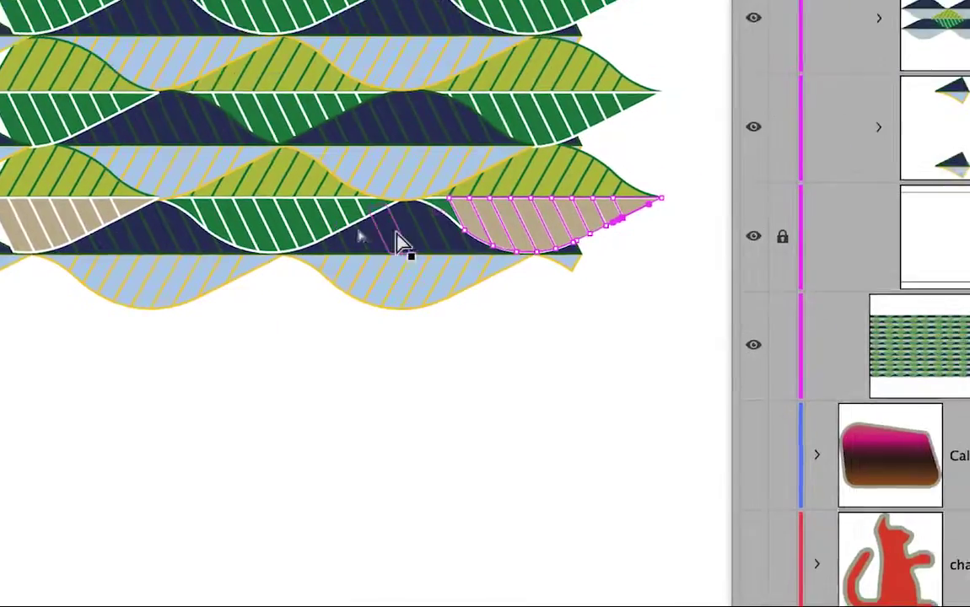
pyautogui.click(413, 226)
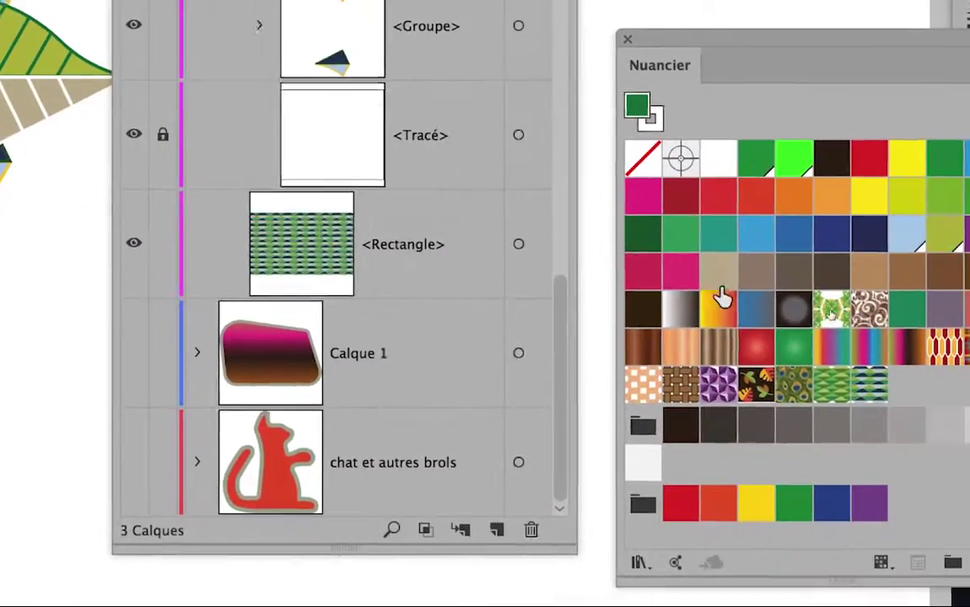
pyautogui.click(721, 291)
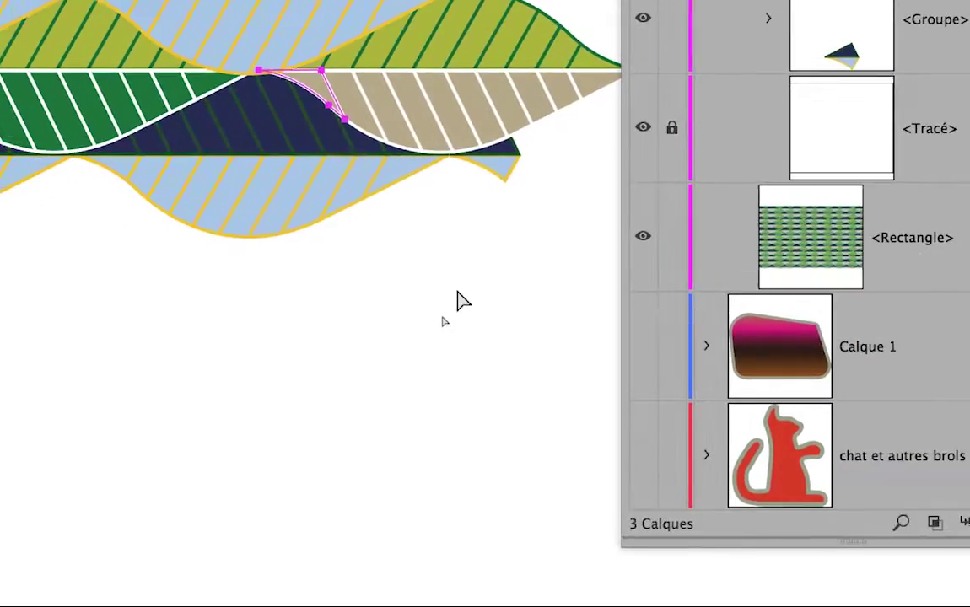
pyautogui.click(446, 292)
pyautogui.hotkey('ctrl', '-')
pyautogui.hotkey('ctrl', '-')
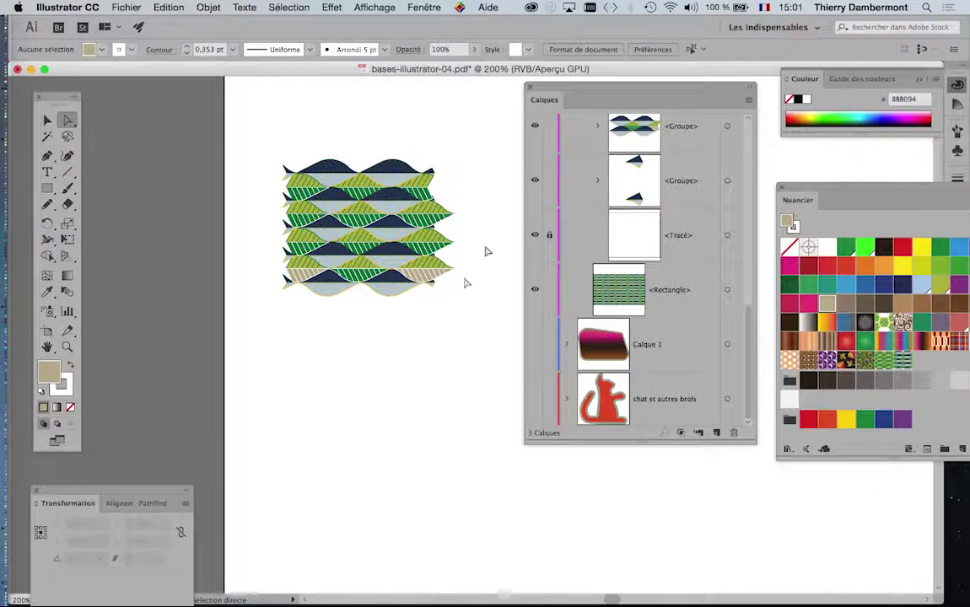
# Step: Rearrange Calques and Nuancier, select all the tile artwork and Alt-drag it onto the pattern swatch
pyautogui.moveTo(565, 94); pyautogui.dragTo(341, 451)
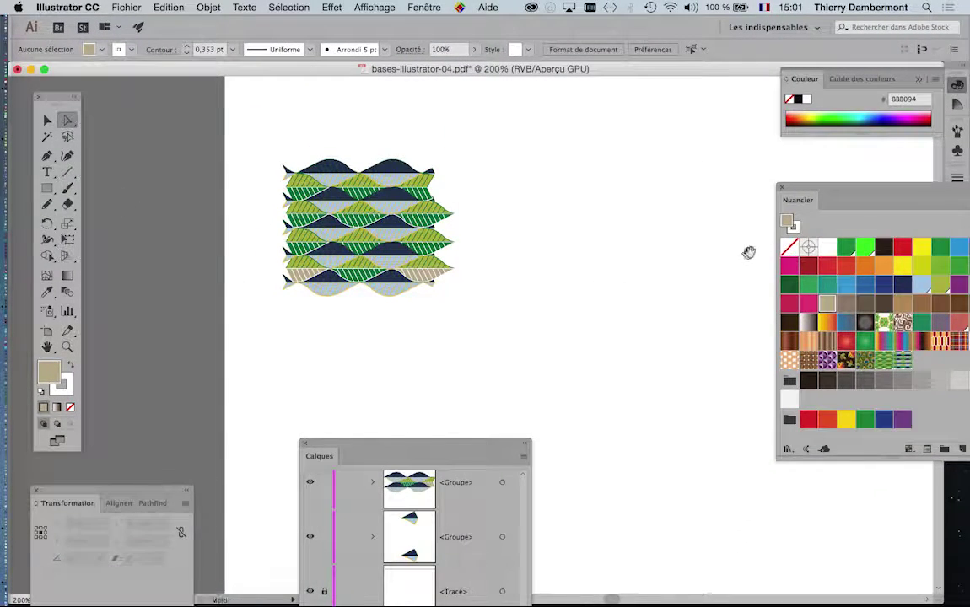
pyautogui.moveTo(841, 200); pyautogui.dragTo(614, 170)
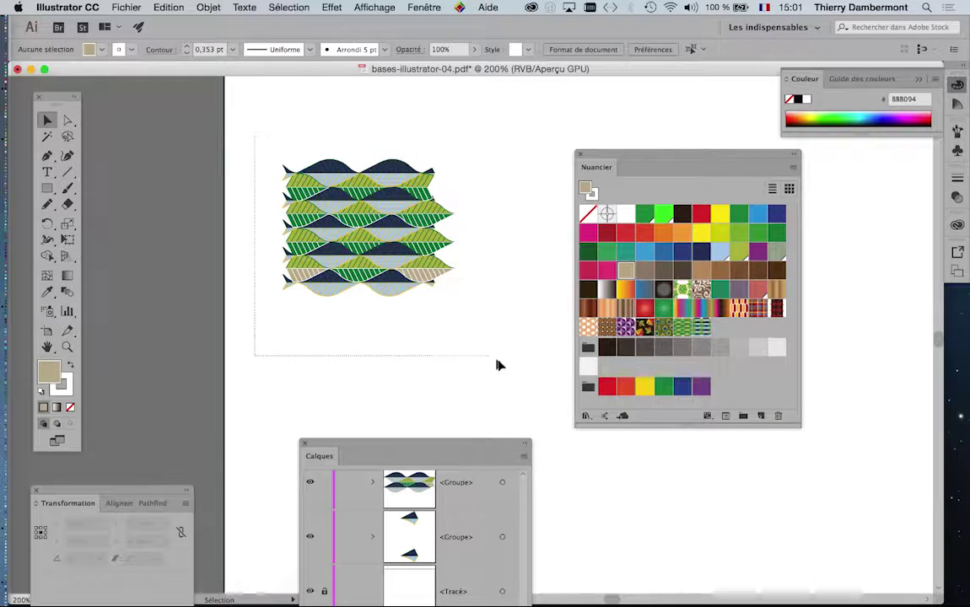
pyautogui.press('super+a')
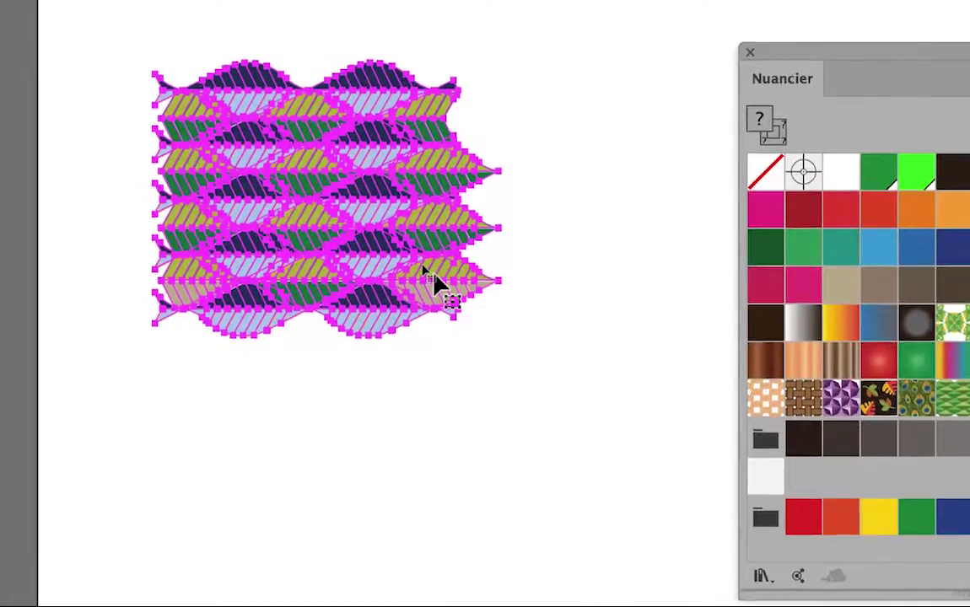
pyautogui.moveTo(432, 274); pyautogui.dragTo(500, 302)
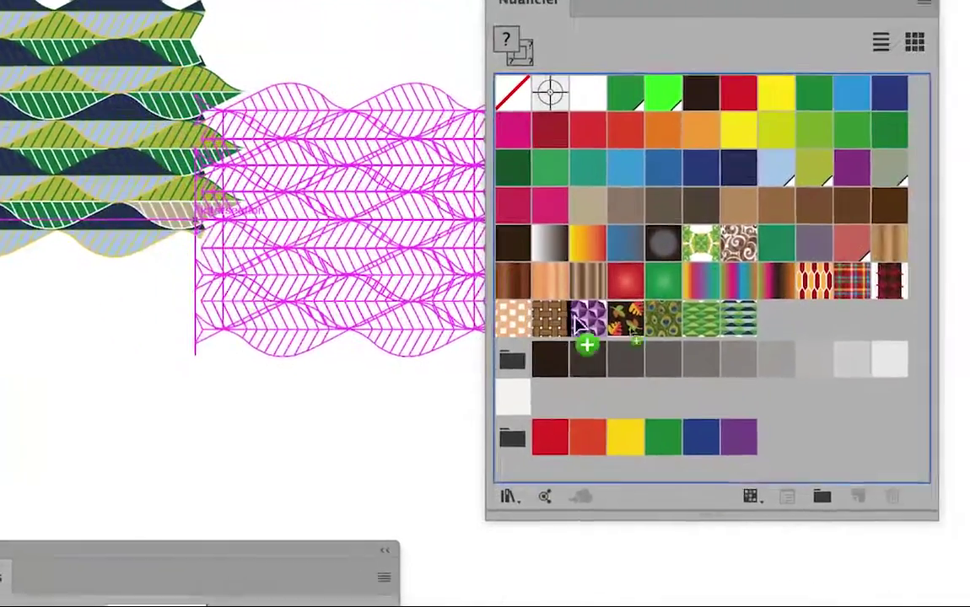
pyautogui.moveTo(500, 305); pyautogui.dragTo(638, 325)
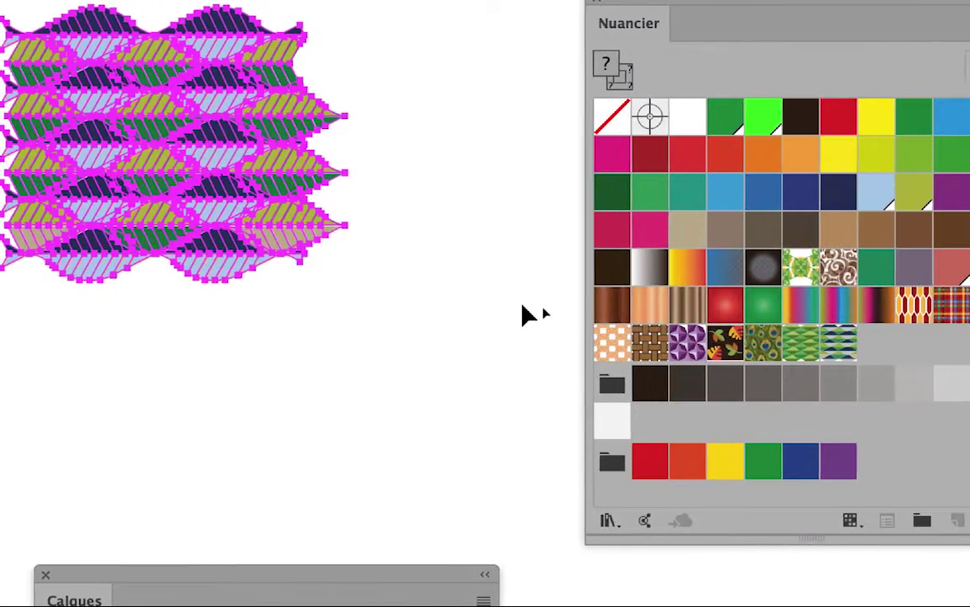
# Step: Deselect and scroll down to check the rectangle's updated pattern with tan leaves
pyautogui.click(527, 315)
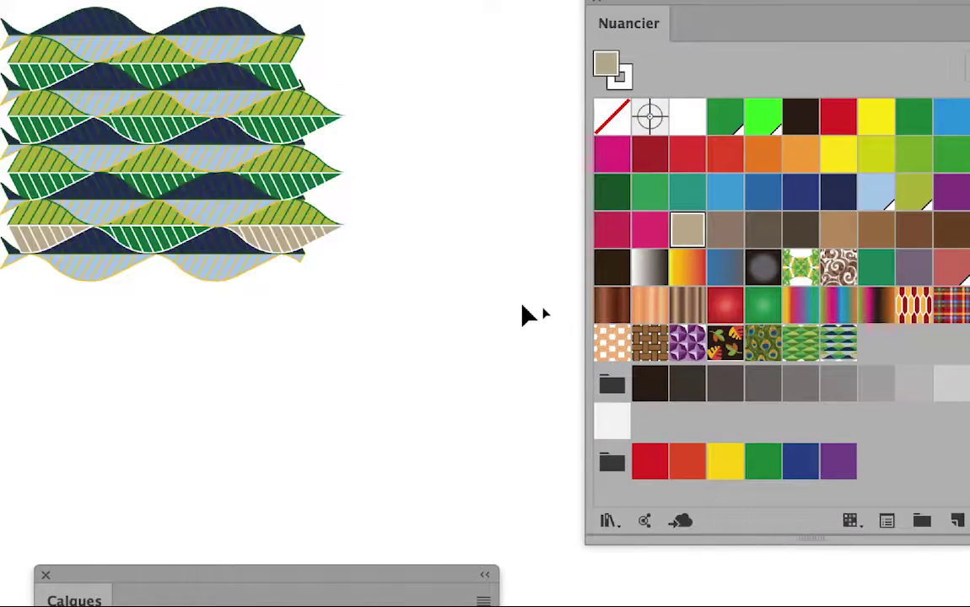
pyautogui.scroll(-1, 527, 314)
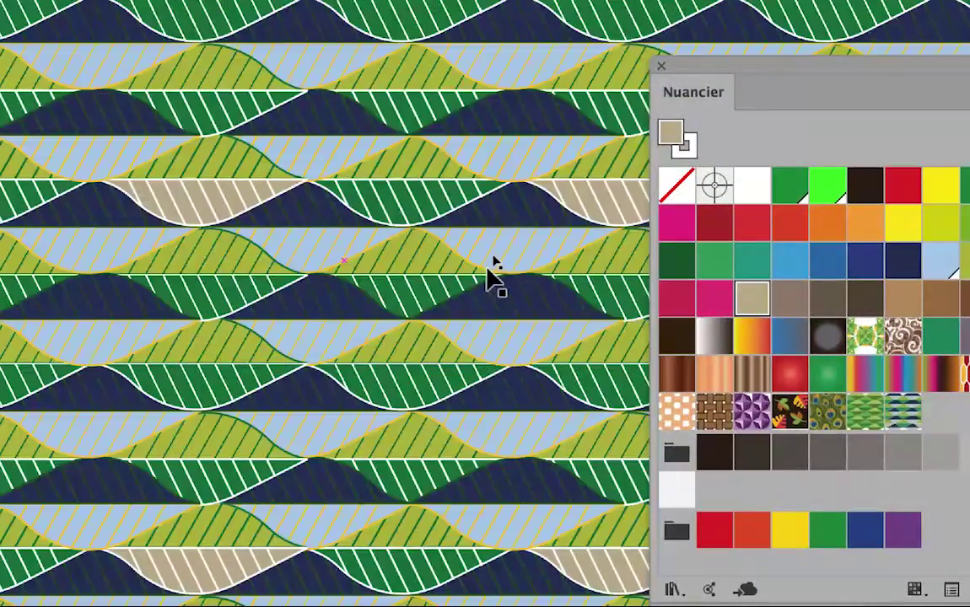
pyautogui.scroll(-5, 494, 279)
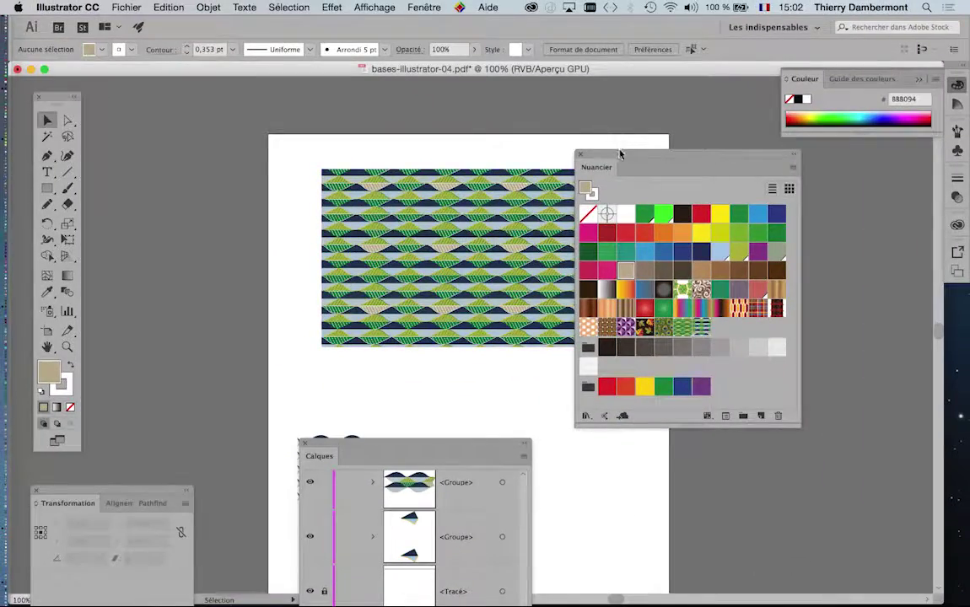
# Step: Move the Nuancier and Calques panels aside and zoom out to 66.67% to see the artboard
pyautogui.moveTo(620, 154); pyautogui.dragTo(724, 174)
pyautogui.moveTo(423, 444)
pyautogui.mouseDown()
pyautogui.moveTo(179, 283)
pyautogui.moveTo(180, 273)
pyautogui.mouseUp()
pyautogui.scroll(-5, 402, 363)
pyautogui.hscroll(-1, 443, 256)
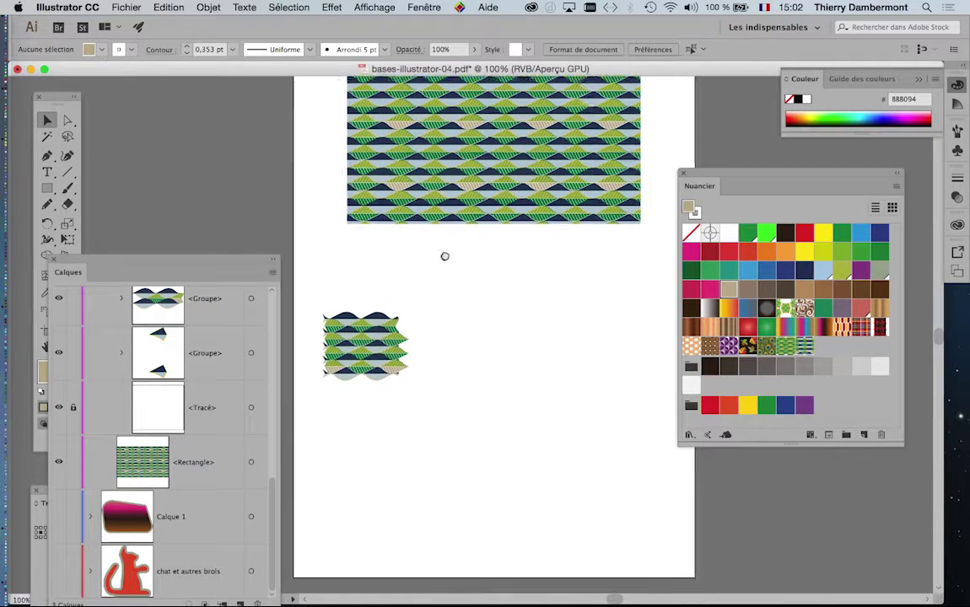
pyautogui.scroll(2, 497, 270)
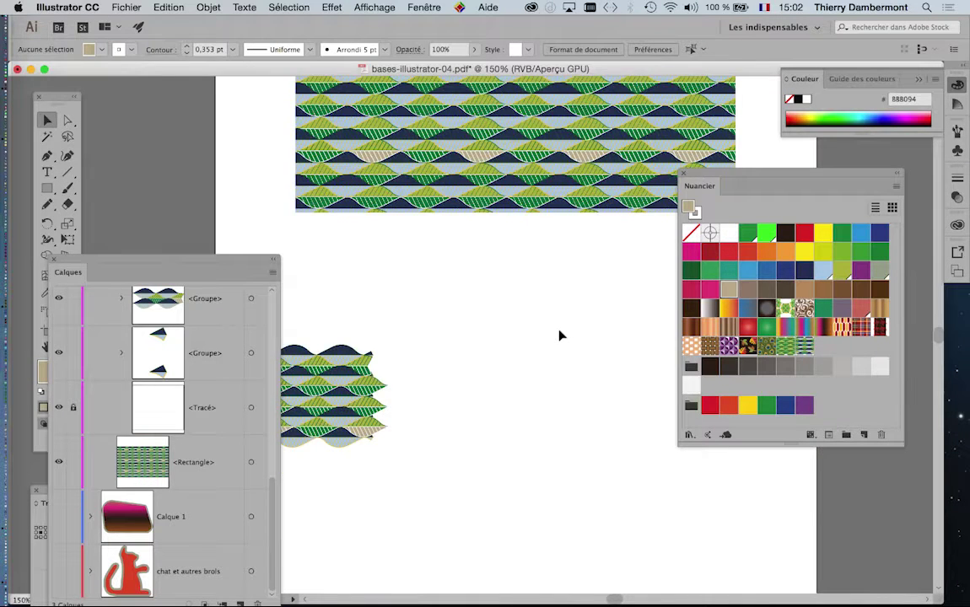
pyautogui.scroll(-2, 559, 336)
pyautogui.moveTo(717, 186); pyautogui.dragTo(813, 211)
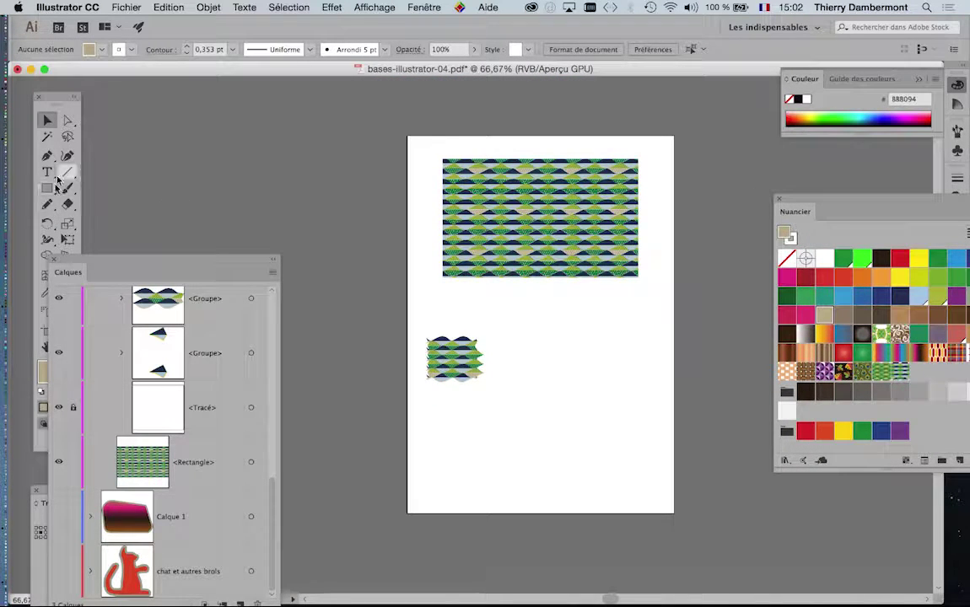
# Step: Scale the patterned rectangle down to 93.04 × 65.12 mm
pyautogui.click(579, 213)
pyautogui.click(67, 241)
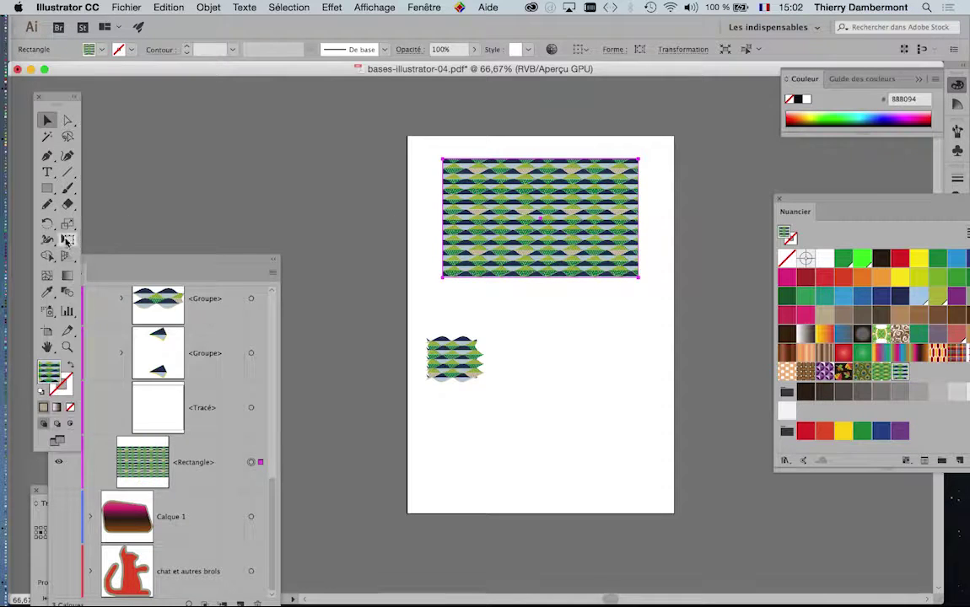
pyautogui.moveTo(632, 277); pyautogui.dragTo(532, 216)
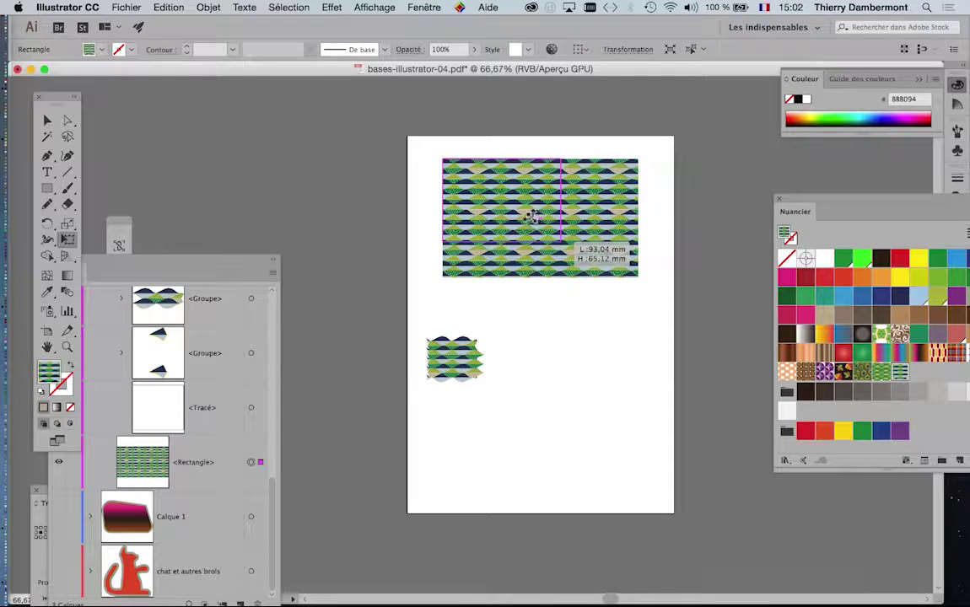
pyautogui.hotkey('ctrl', '1')
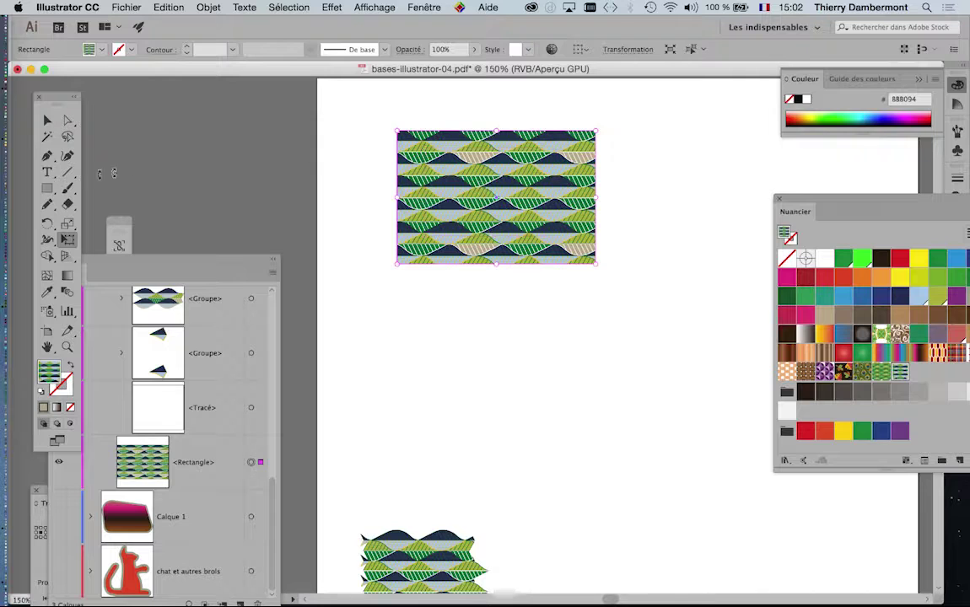
# Step: Draw three pattern-filled circles of different sizes beside the rectangle with the Ellipse tool
pyautogui.click(46, 190)
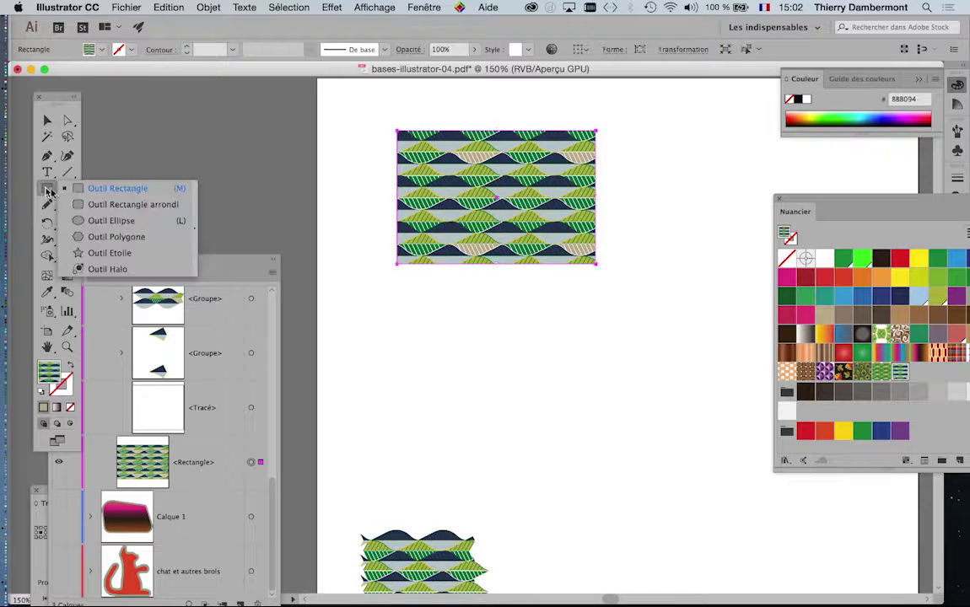
pyautogui.click(95, 220)
pyautogui.moveTo(752, 295); pyautogui.dragTo(753, 309)
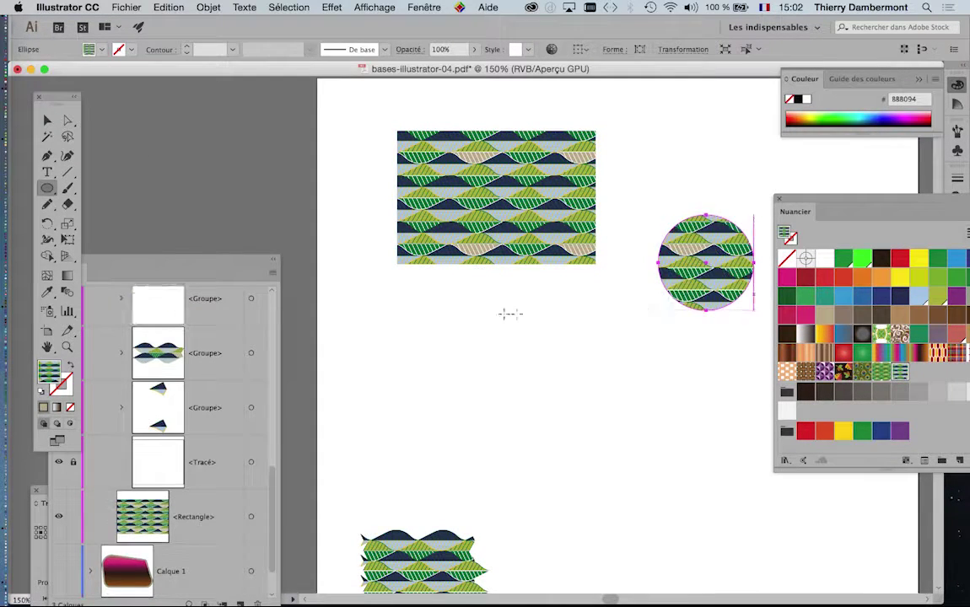
pyautogui.moveTo(431, 305); pyautogui.dragTo(562, 437)
pyautogui.moveTo(627, 359); pyautogui.dragTo(684, 400)
# Step: Switch to the Selection tool, deselect everything and navigate around the leaf artwork
pyautogui.click(55, 120)
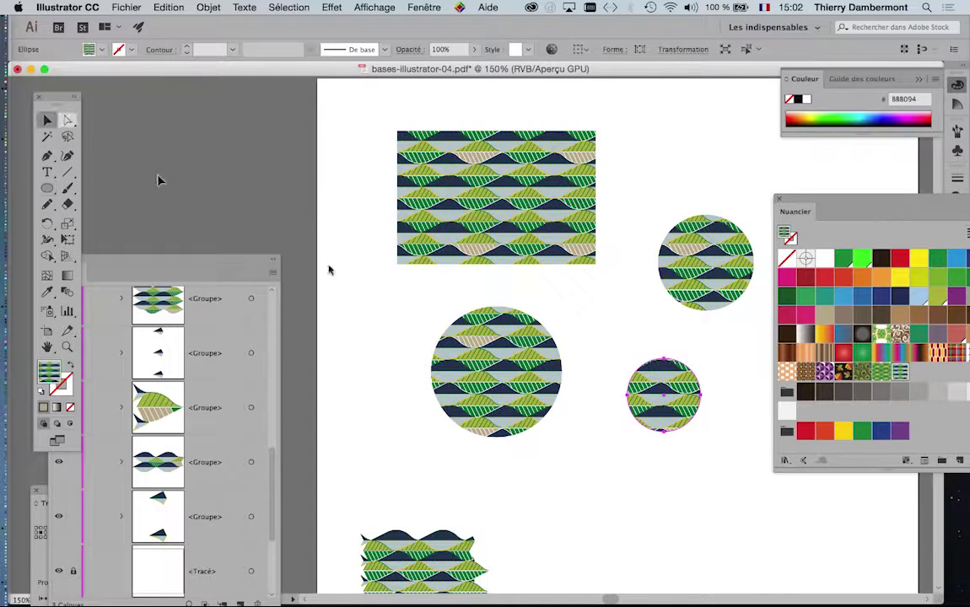
pyautogui.click(355, 285)
pyautogui.moveTo(431, 447); pyautogui.dragTo(421, 331)
pyautogui.scroll(-2, 422, 331)
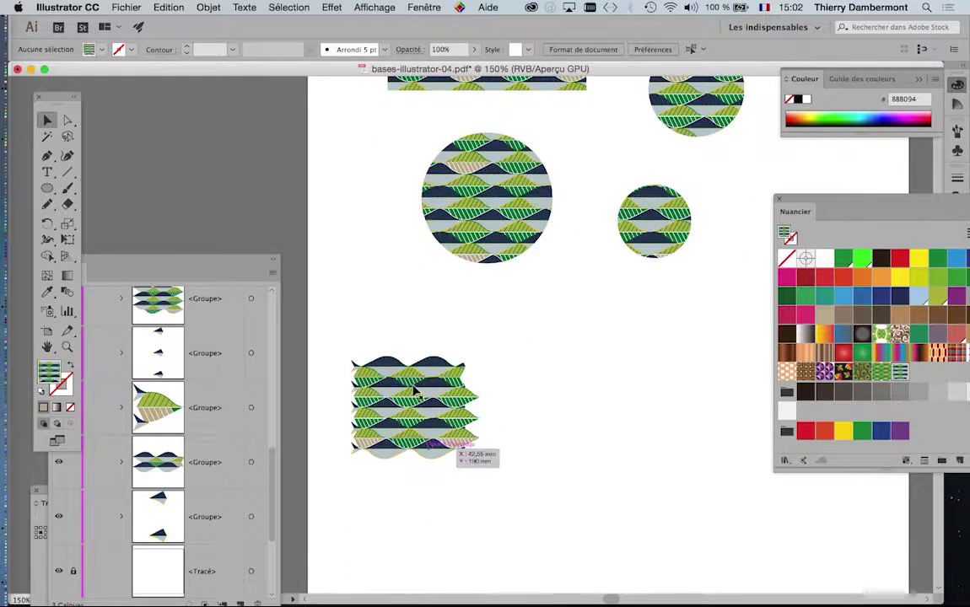
pyautogui.scroll(2, 447, 438)
pyautogui.scroll(2, 439, 347)
pyautogui.scroll(-1, 439, 350)
pyautogui.scroll(-1, 439, 349)
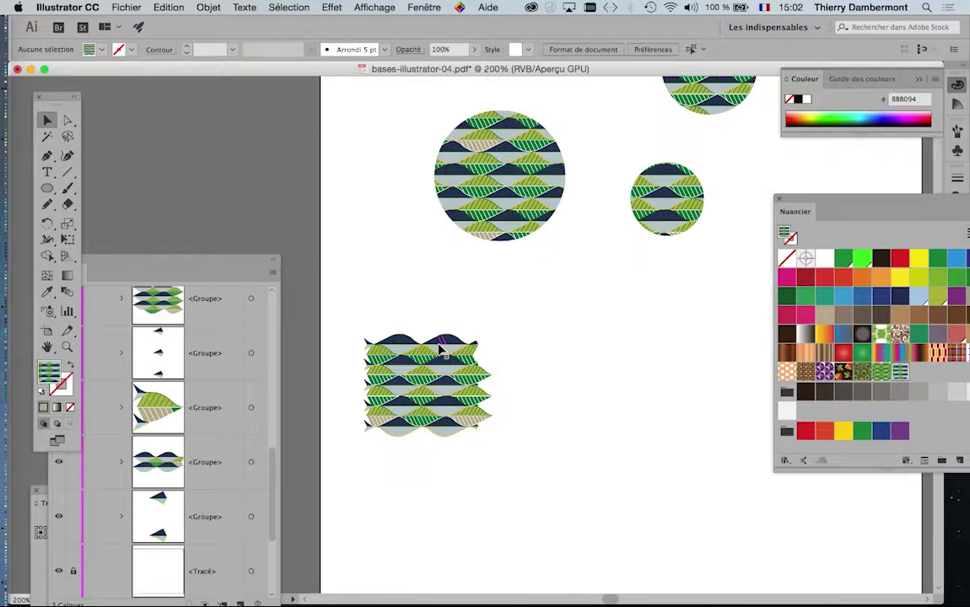
pyautogui.scroll(1, 438, 353)
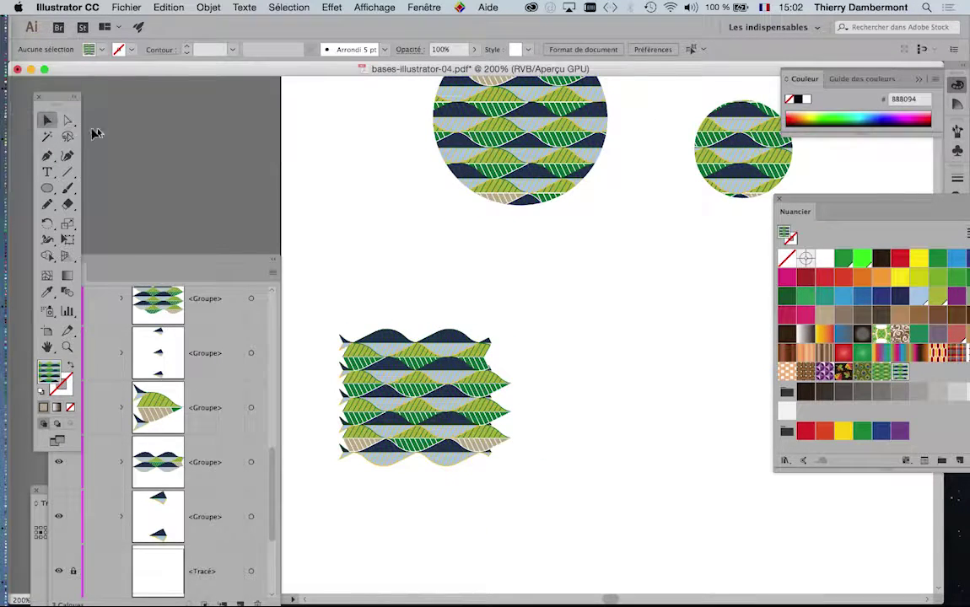
# Step: Select a dark-blue wave, use Sélection > Identique > Couleur de fond and recolour all magenta
pyautogui.click(68, 121)
pyautogui.scroll(2, 337, 337)
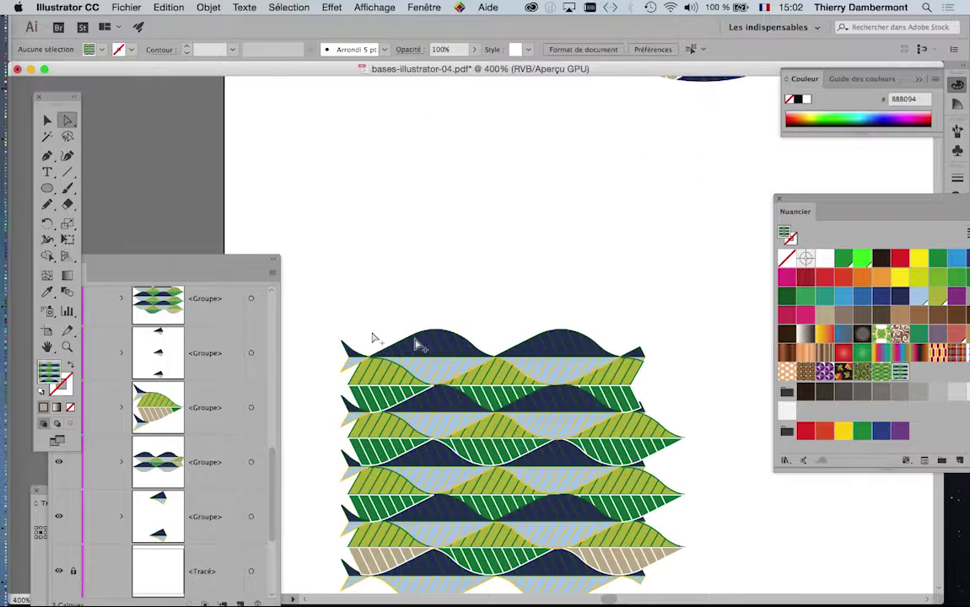
pyautogui.scroll(1, 439, 350)
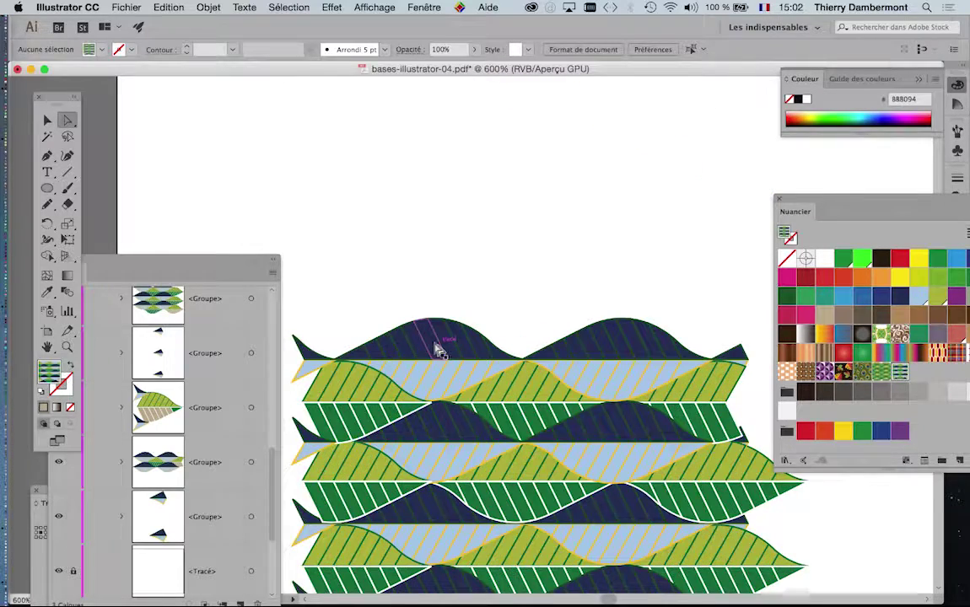
pyautogui.moveTo(432, 341); pyautogui.dragTo(431, 169)
pyautogui.click(430, 187)
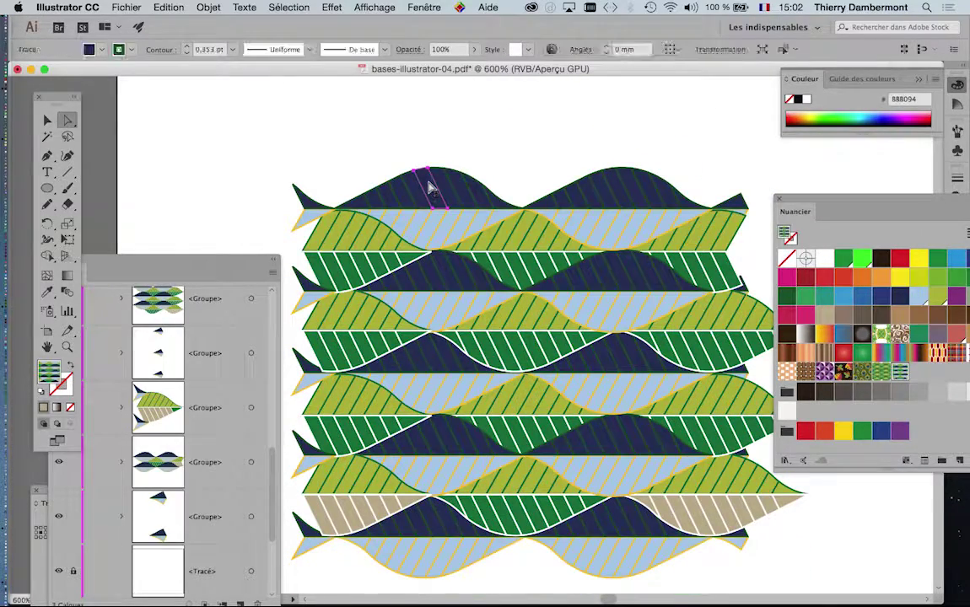
pyautogui.click(302, 7)
pyautogui.moveTo(297, 129)
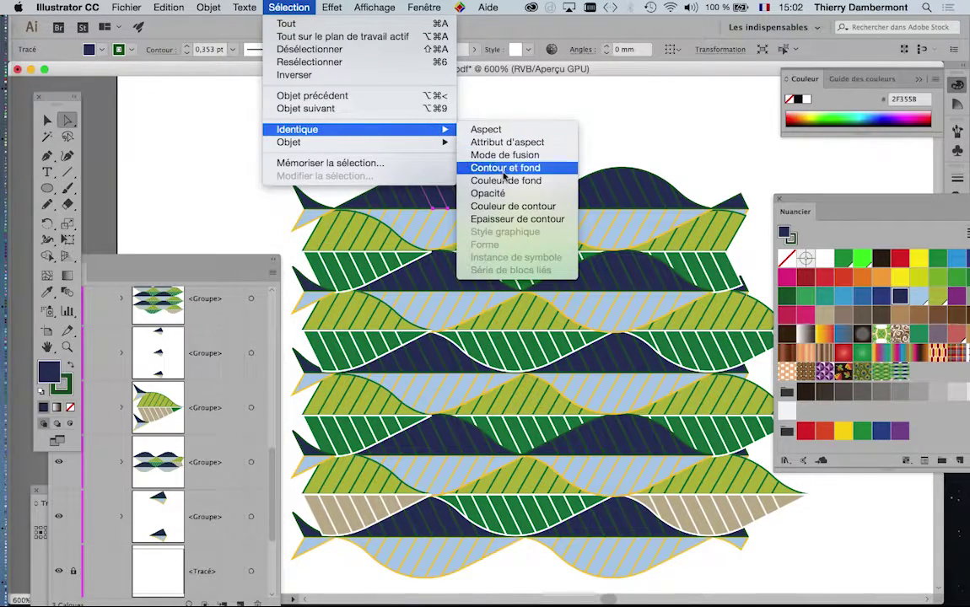
pyautogui.click(509, 180)
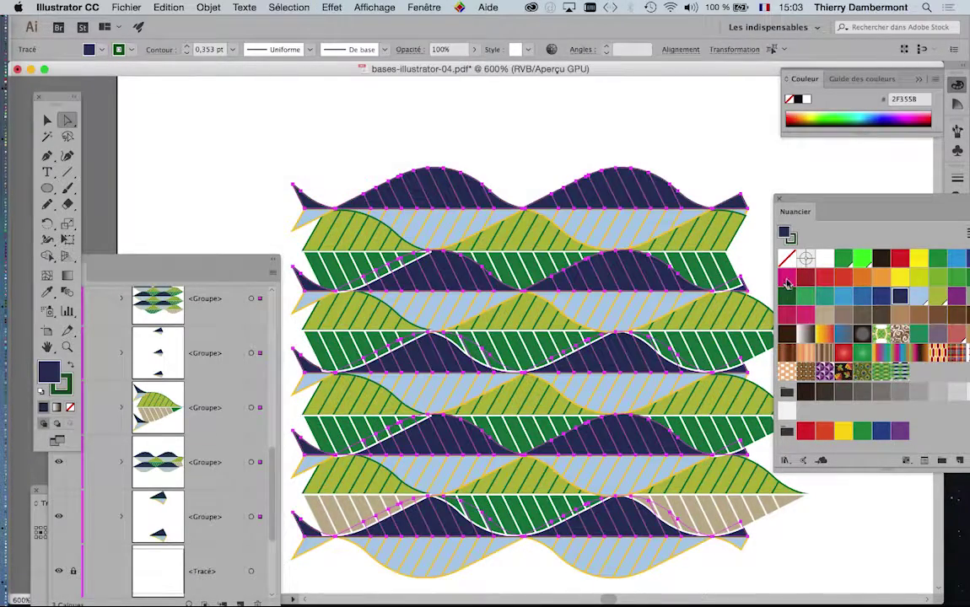
pyautogui.click(787, 276)
pyautogui.click(542, 156)
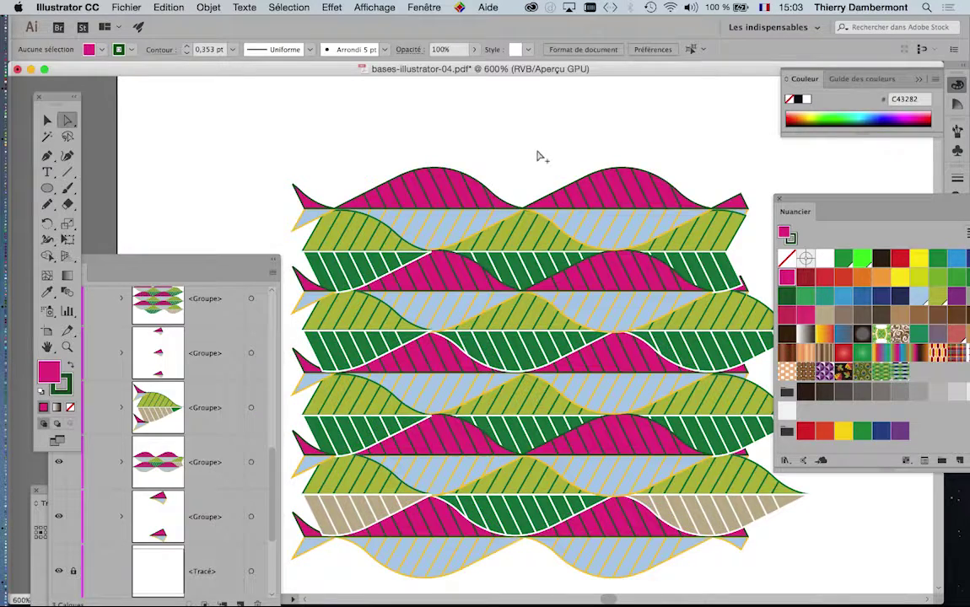
# Step: Return to the Selection tool and select the whole wave pattern artwork
pyautogui.scroll(-2, 537, 156)
pyautogui.press('v')
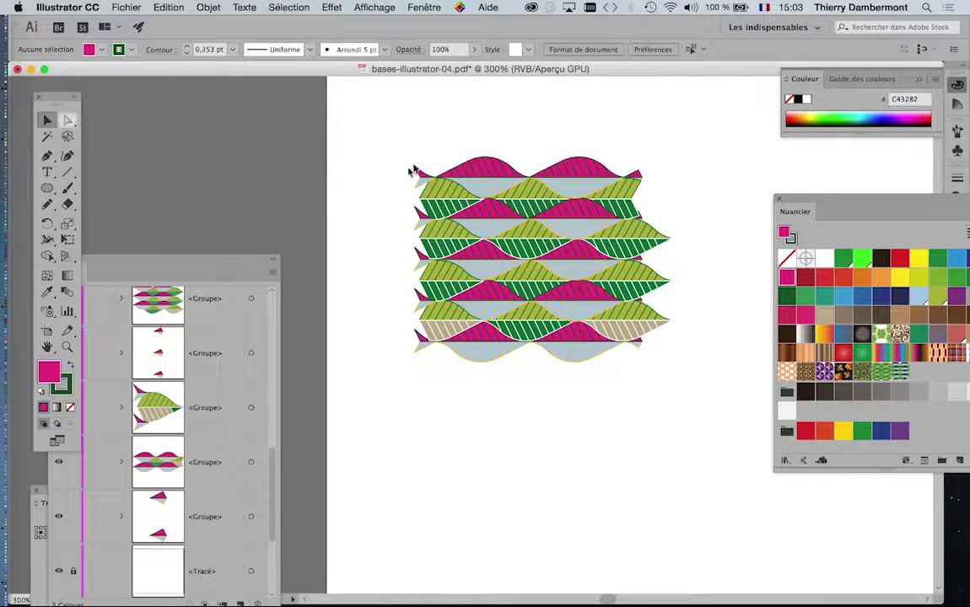
pyautogui.scroll(-1, 400, 152)
pyautogui.scroll(5, 390, 337)
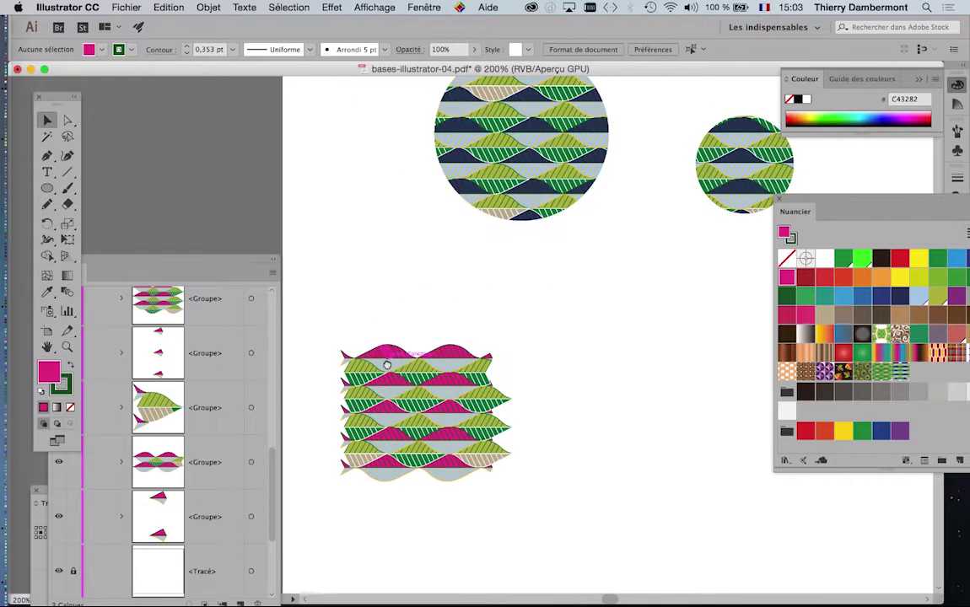
pyautogui.click(455, 453)
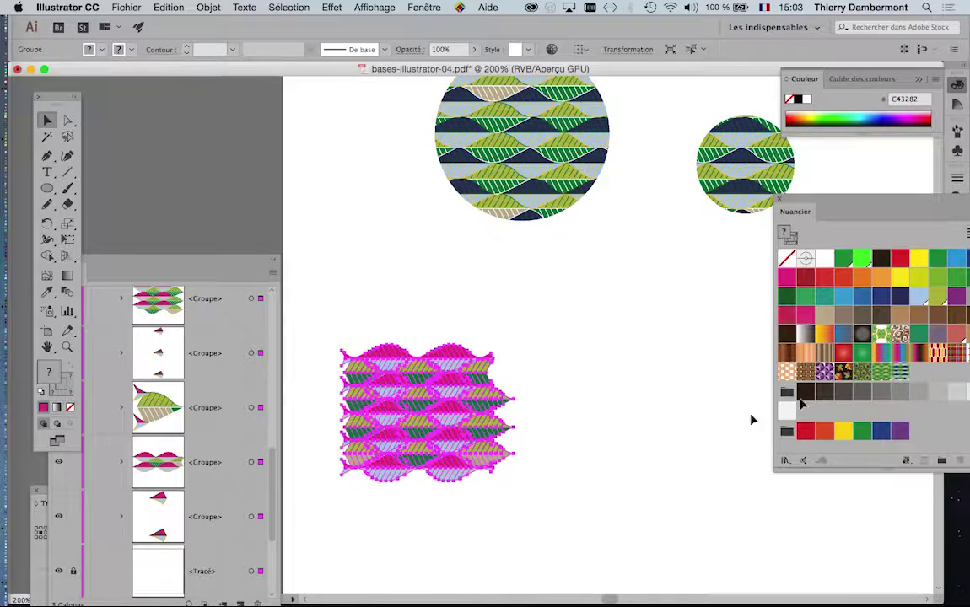
# Step: Redefine the leaf pattern swatch with the magenta wave group by Alt-dragging it onto the swatch
pyautogui.moveTo(847, 199); pyautogui.dragTo(629, 237)
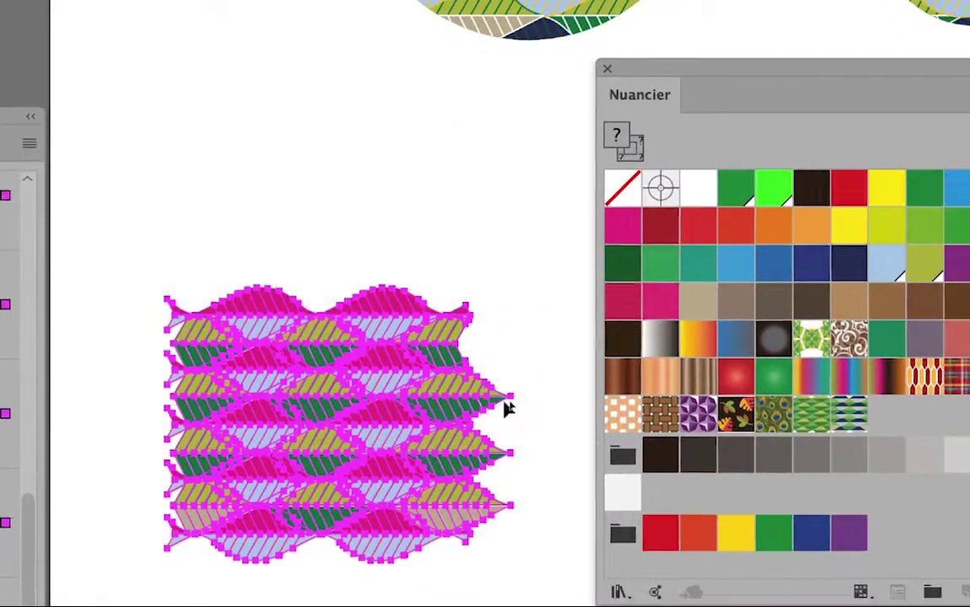
pyautogui.moveTo(506, 409); pyautogui.dragTo(619, 415)
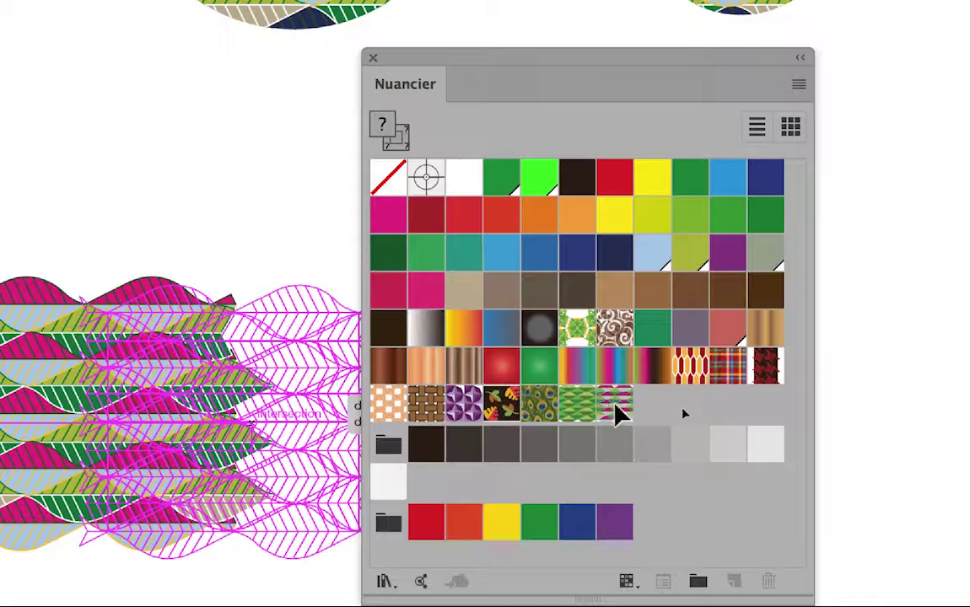
pyautogui.click(614, 409)
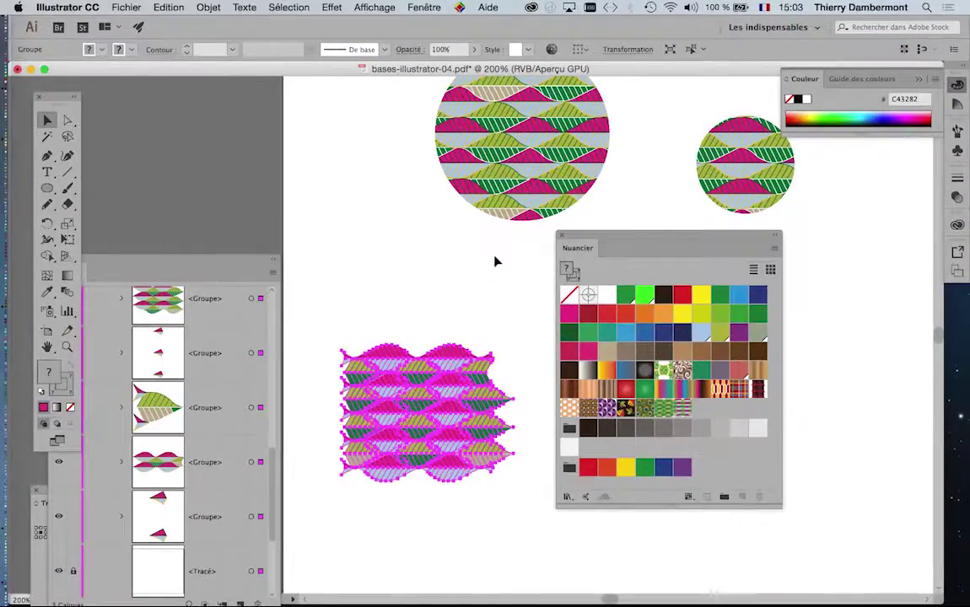
# Step: Move the Swatches panel aside, bring the magenta-filled rectangle and circles into view, and deselect
pyautogui.scroll(-1, 492, 262)
pyautogui.moveTo(662, 246); pyautogui.dragTo(836, 271)
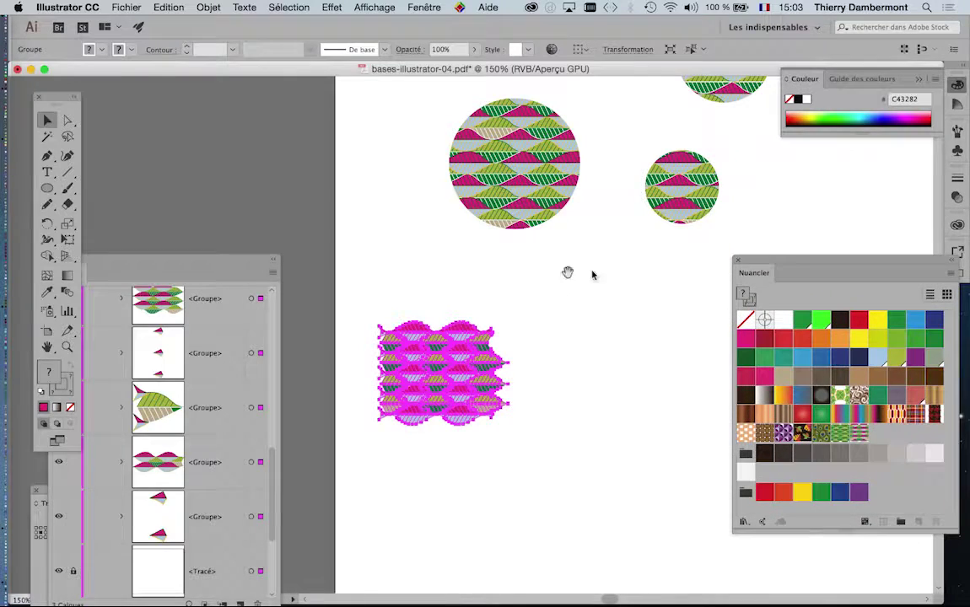
pyautogui.moveTo(567, 272); pyautogui.dragTo(476, 392)
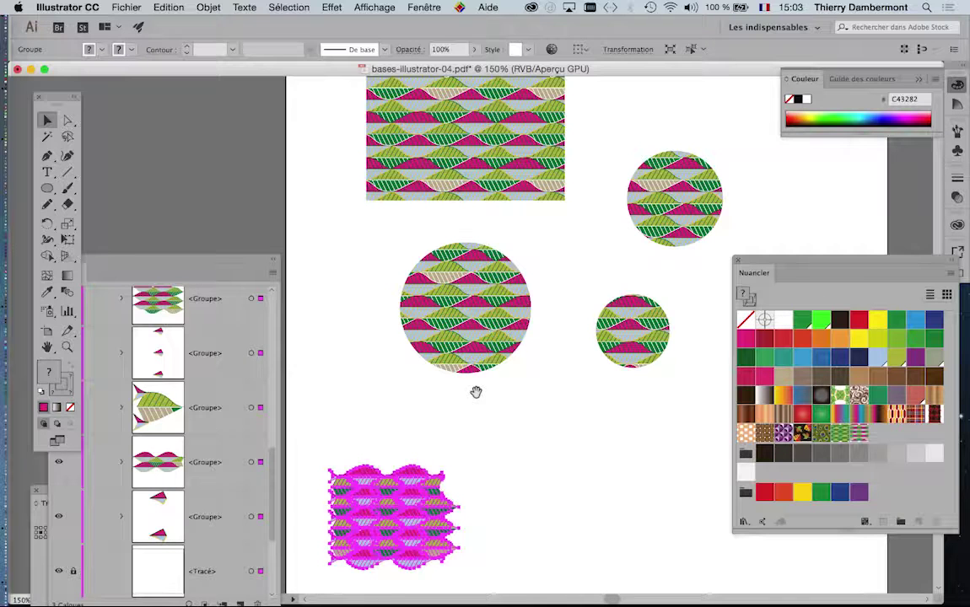
pyautogui.moveTo(481, 390); pyautogui.dragTo(423, 286)
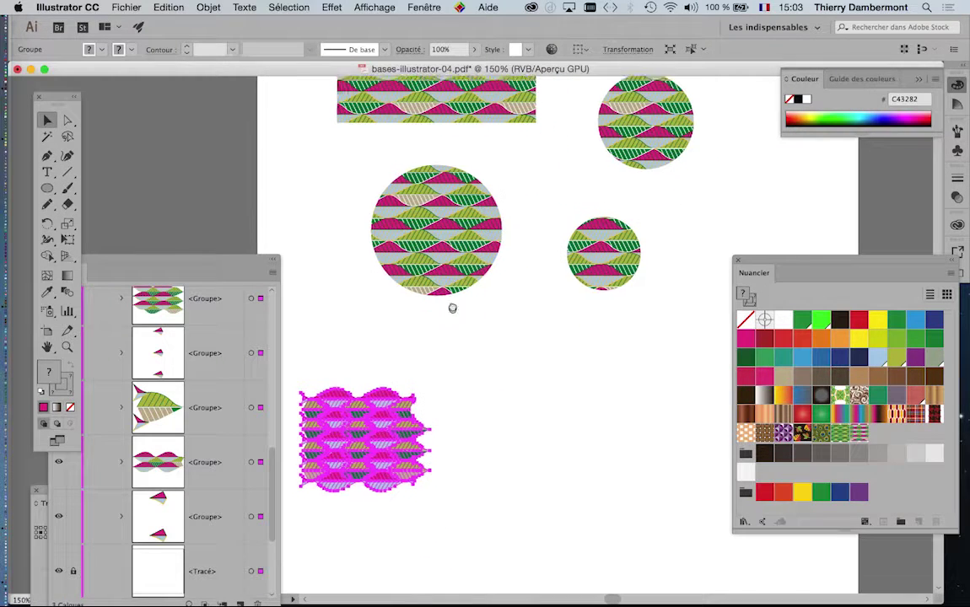
pyautogui.click(485, 357)
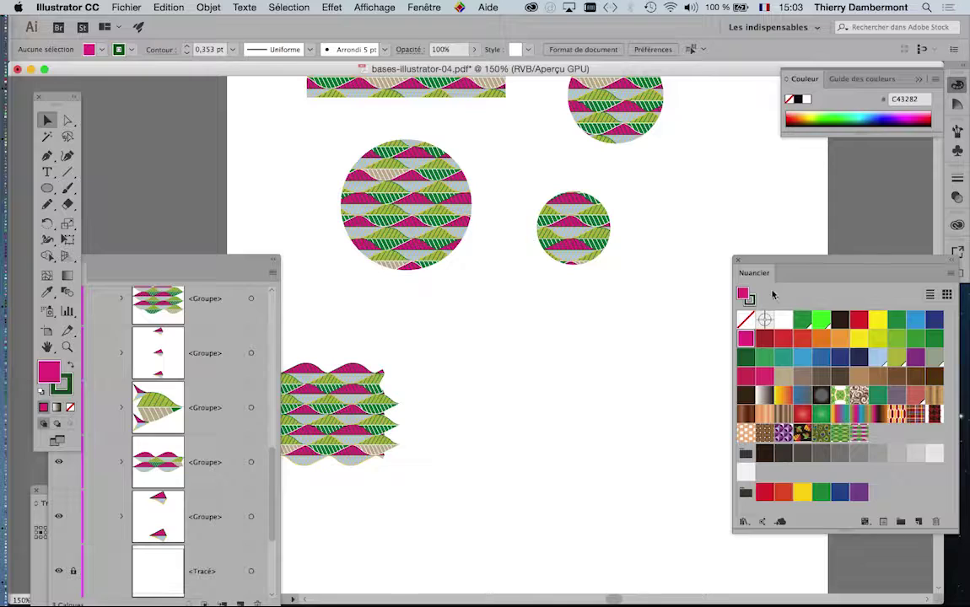
# Step: Place the Couleur Nid d'abeilles honeycomb swatch on the artboard as editable artwork
pyautogui.moveTo(766, 266); pyautogui.dragTo(727, 244)
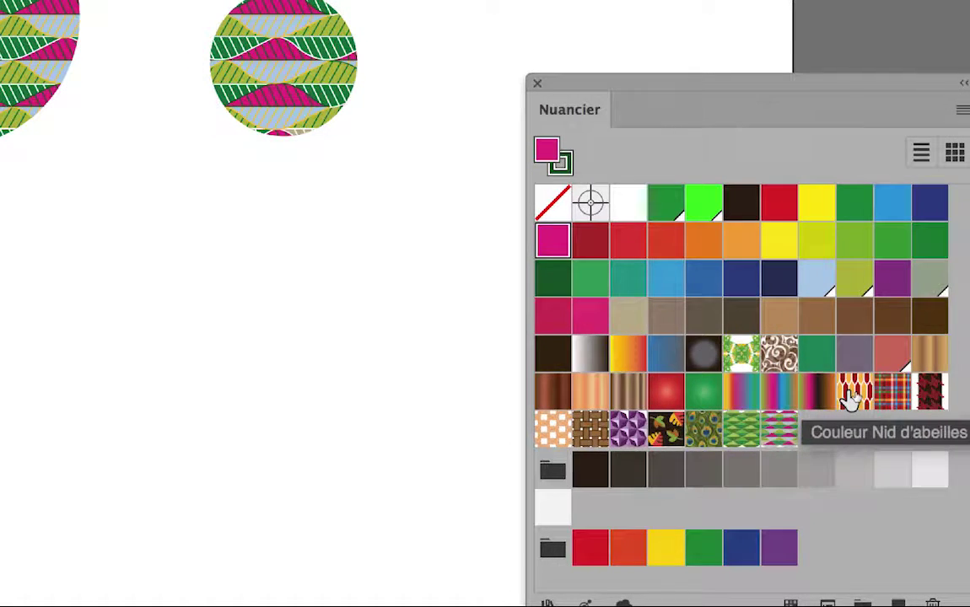
pyautogui.moveTo(850, 401); pyautogui.dragTo(616, 421)
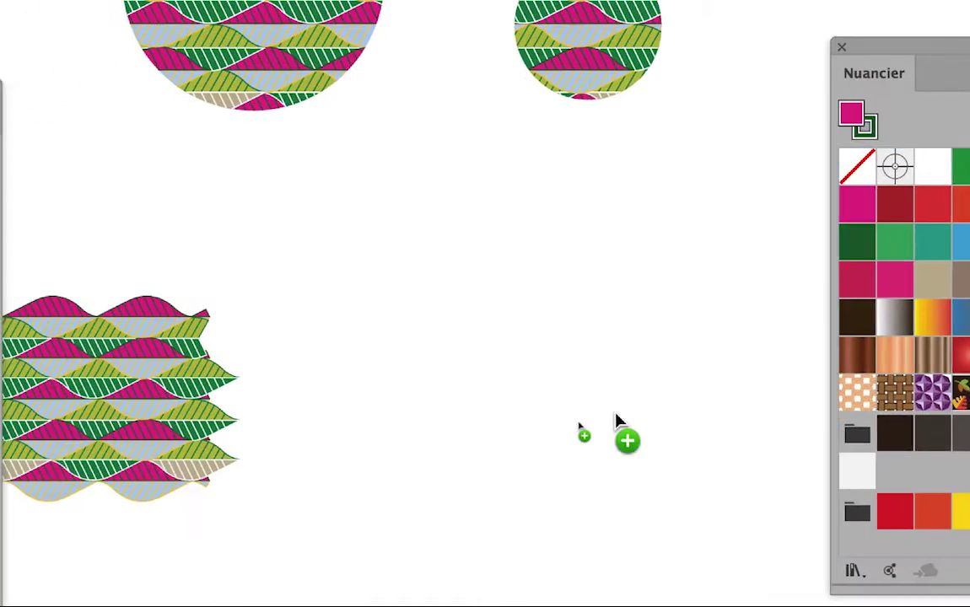
pyautogui.click(614, 419)
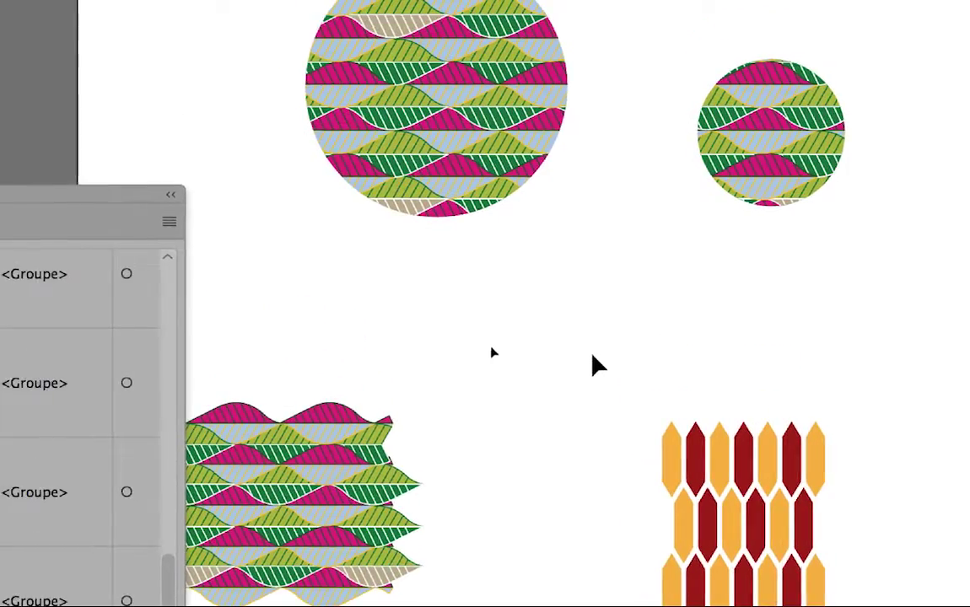
# Step: Replace the leaf pattern swatch with the honeycomb tile, then zoom in on the tile and deselect
pyautogui.moveTo(451, 209); pyautogui.dragTo(675, 444)
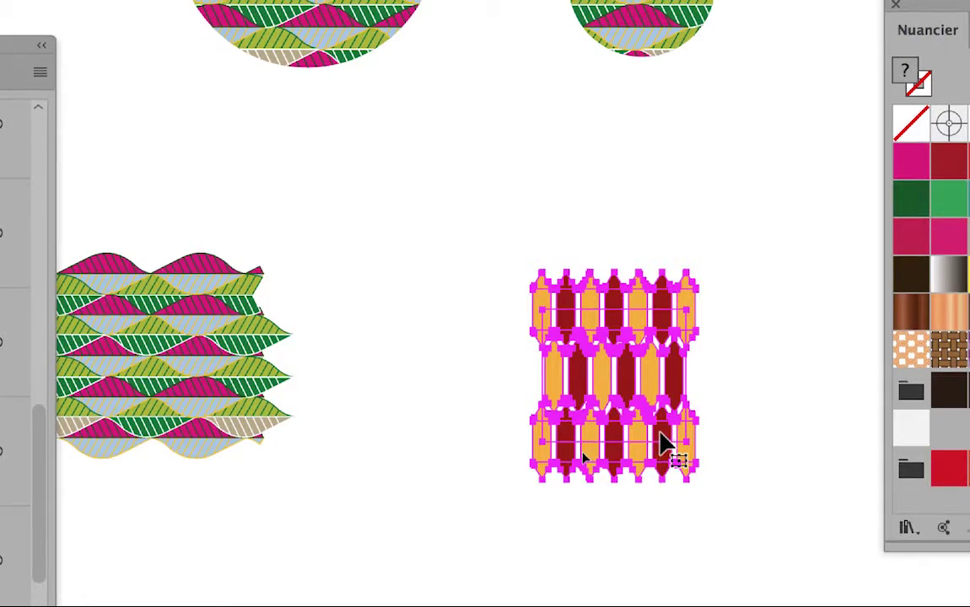
pyautogui.moveTo(663, 443); pyautogui.dragTo(831, 407)
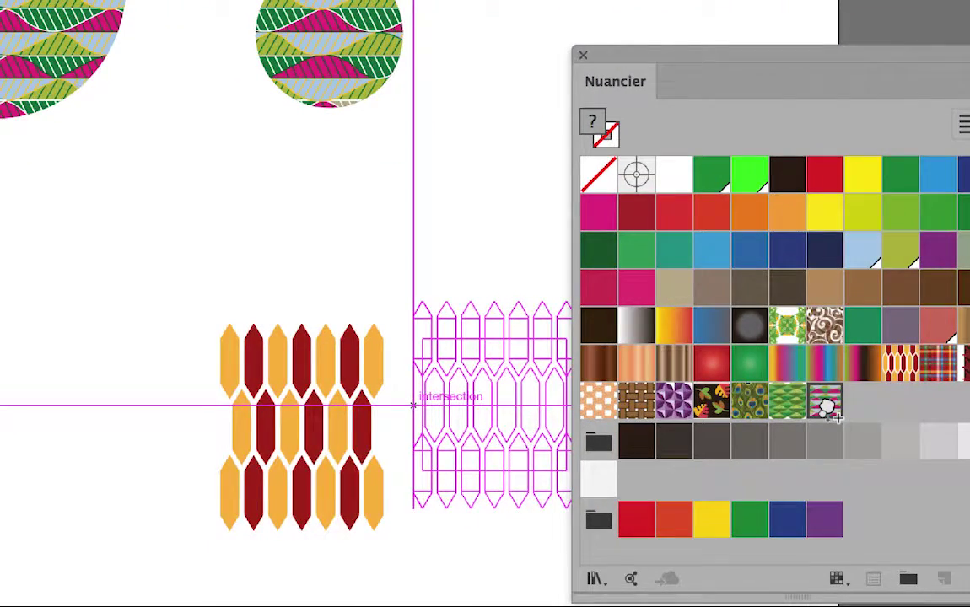
pyautogui.click(826, 405)
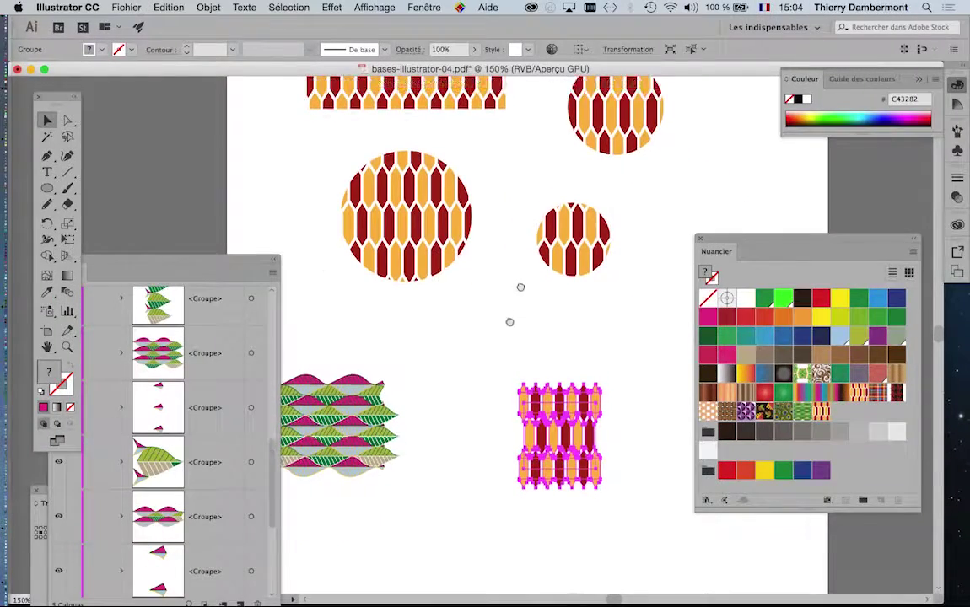
pyautogui.moveTo(511, 321); pyautogui.dragTo(500, 349)
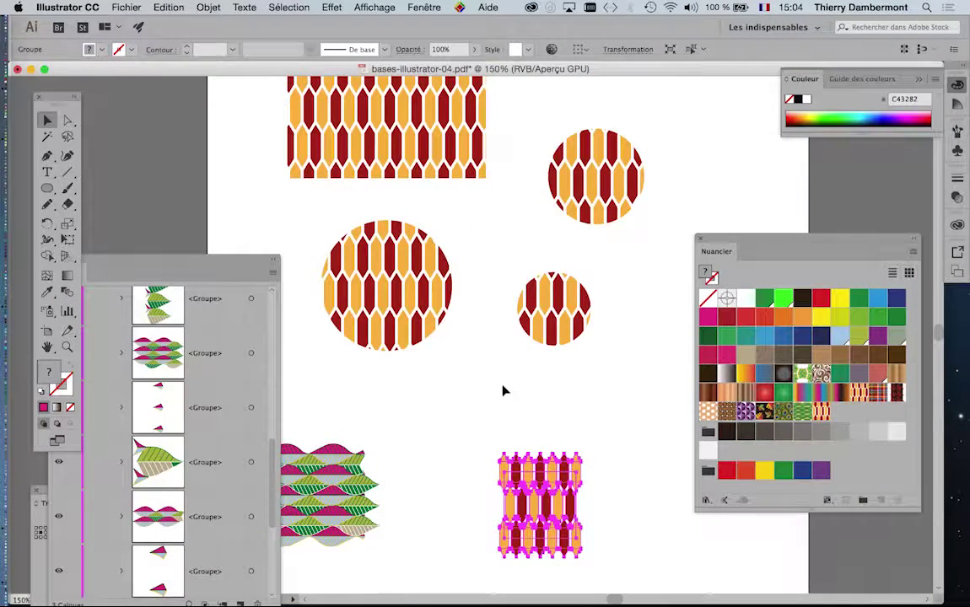
pyautogui.scroll(3, 552, 468)
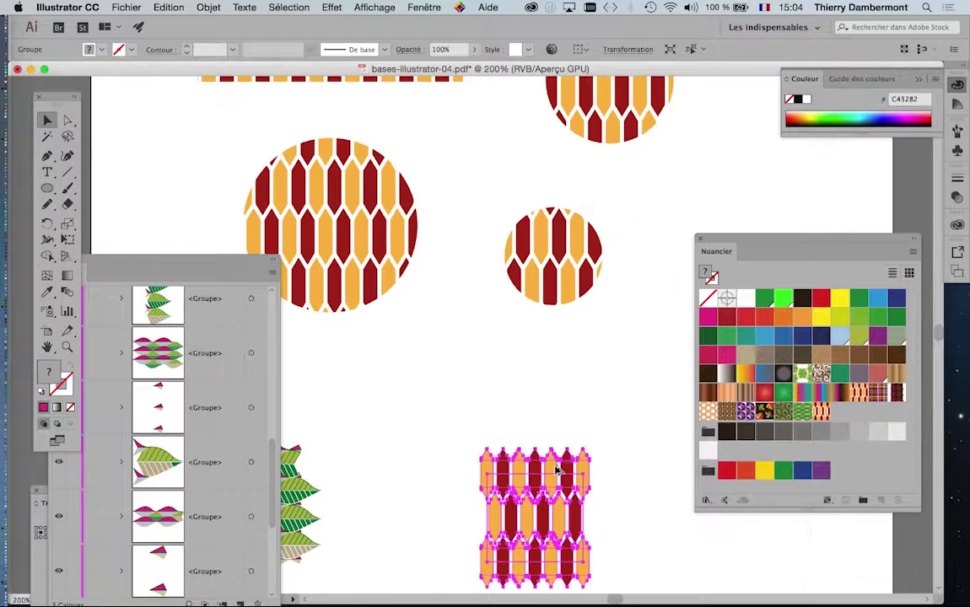
pyautogui.scroll(2, 450, 362)
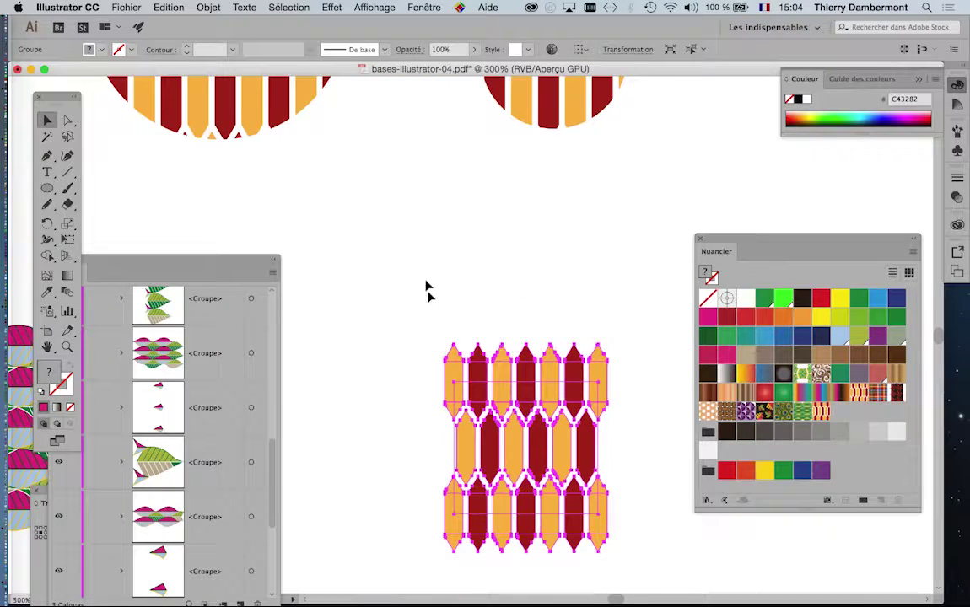
pyautogui.click(447, 338)
# Step: Recolour all the dark-red hexagons in the tile green using Select Same fill colour
pyautogui.click(67, 119)
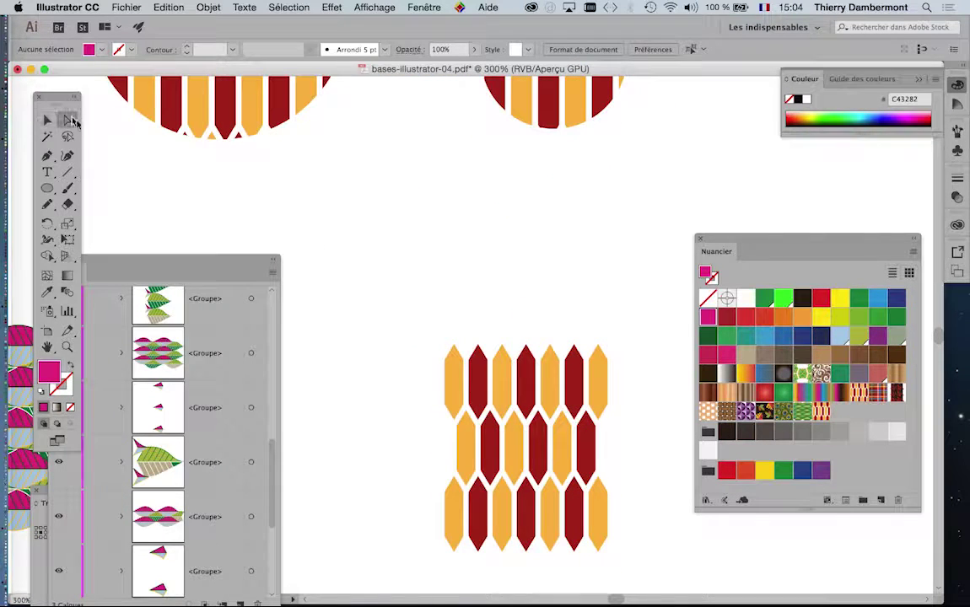
pyautogui.click(478, 368)
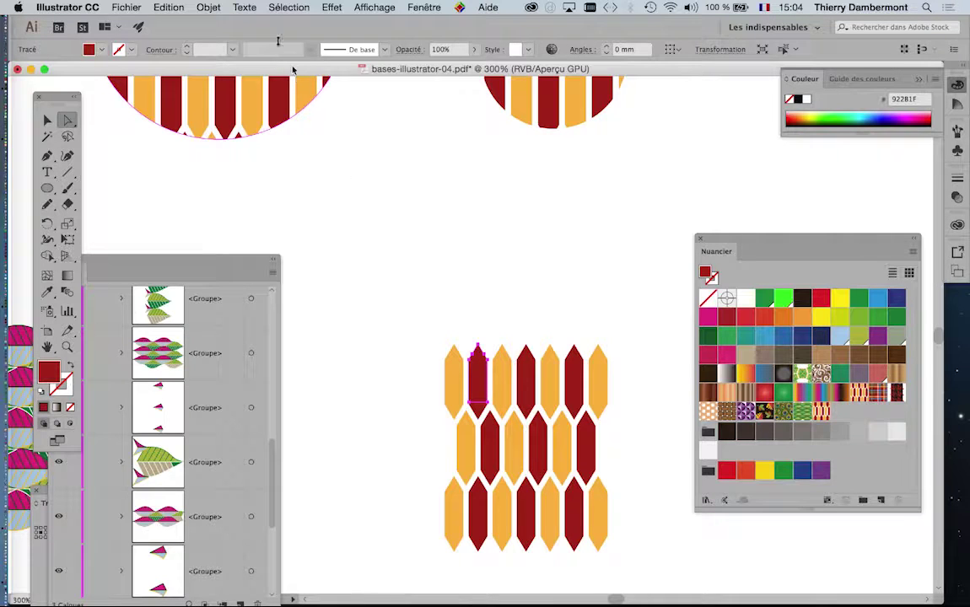
pyautogui.click(286, 6)
pyautogui.moveTo(297, 129)
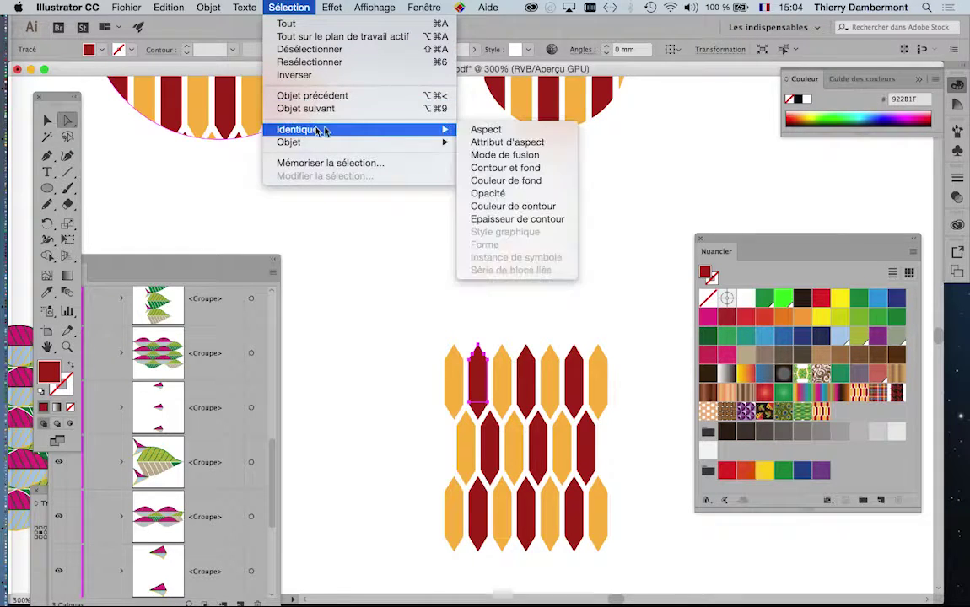
pyautogui.click(523, 181)
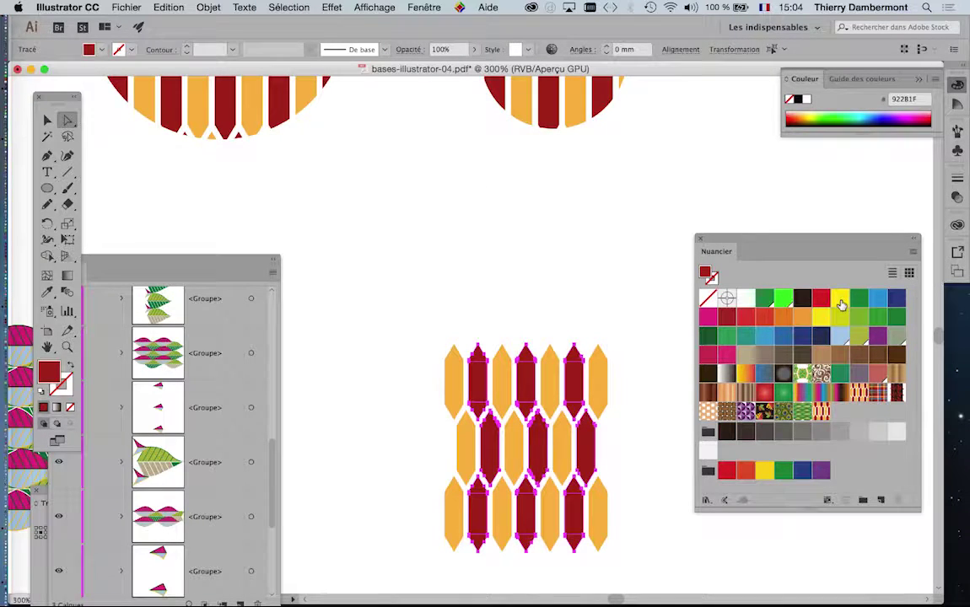
pyautogui.click(764, 298)
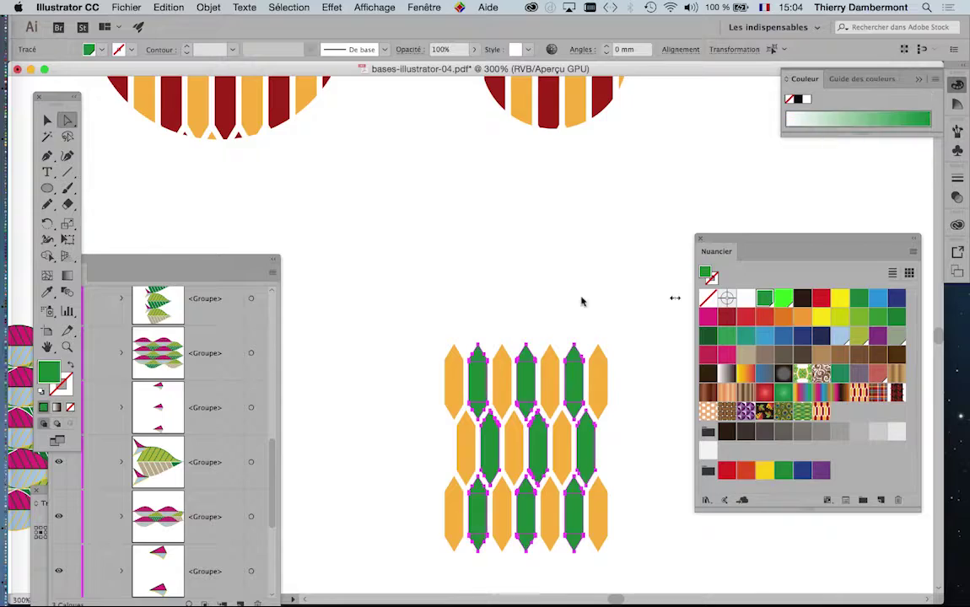
pyautogui.click(546, 303)
# Step: Redefine the honeycomb swatch with the green hexagon tile and deselect
pyautogui.moveTo(371, 302); pyautogui.dragTo(644, 556)
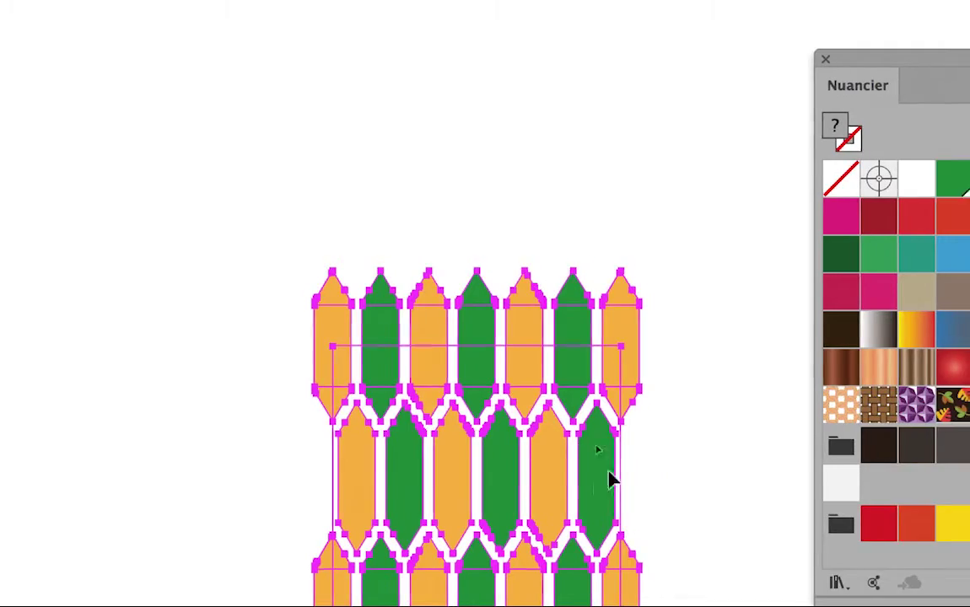
pyautogui.moveTo(605, 482)
pyautogui.mouseDown()
pyautogui.moveTo(753, 464)
pyautogui.moveTo(765, 452)
pyautogui.mouseUp()
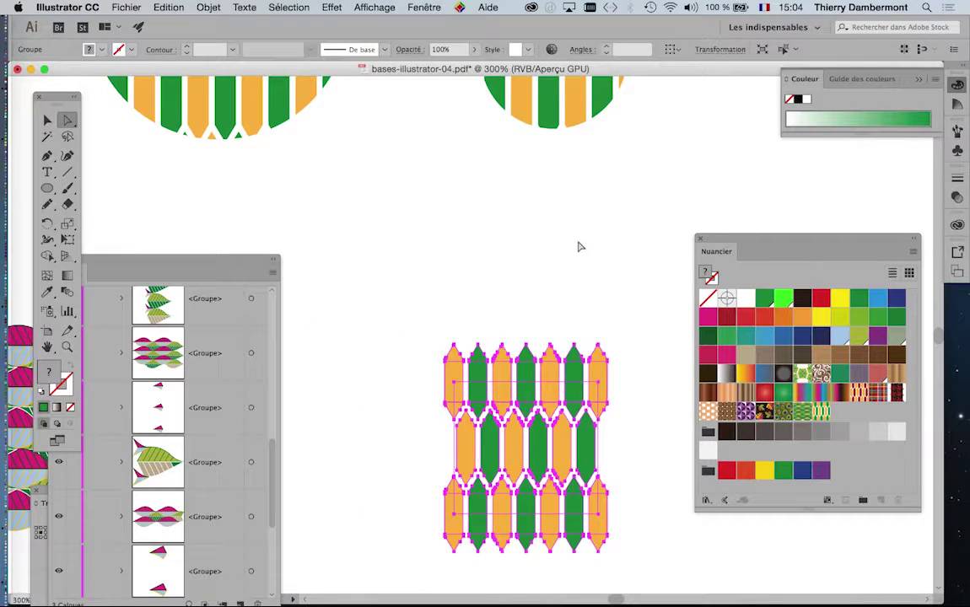
pyautogui.click(577, 246)
pyautogui.scroll(-2, 578, 246)
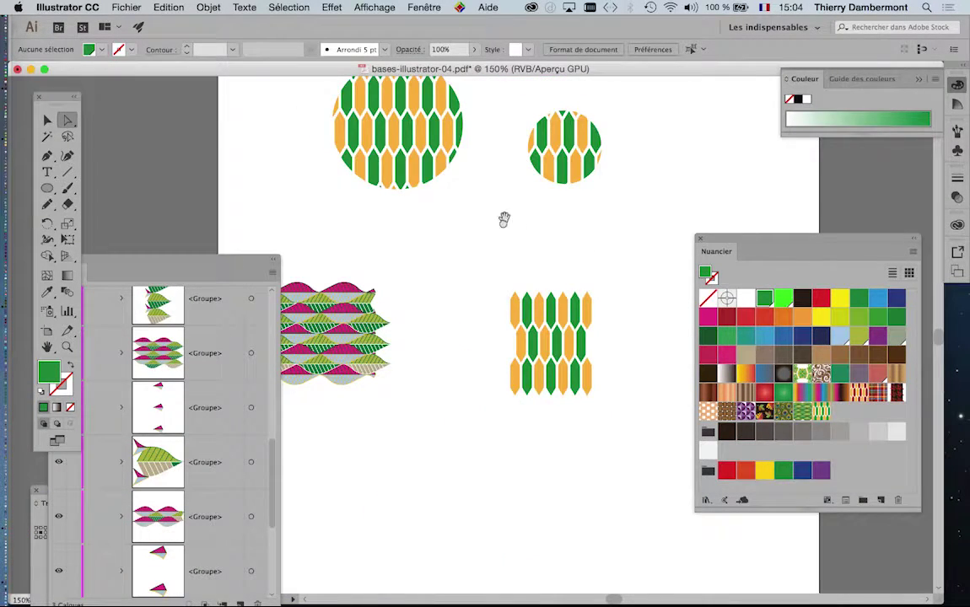
pyautogui.moveTo(504, 220)
pyautogui.mouseDown()
pyautogui.moveTo(482, 338)
pyautogui.moveTo(508, 426)
pyautogui.mouseUp()
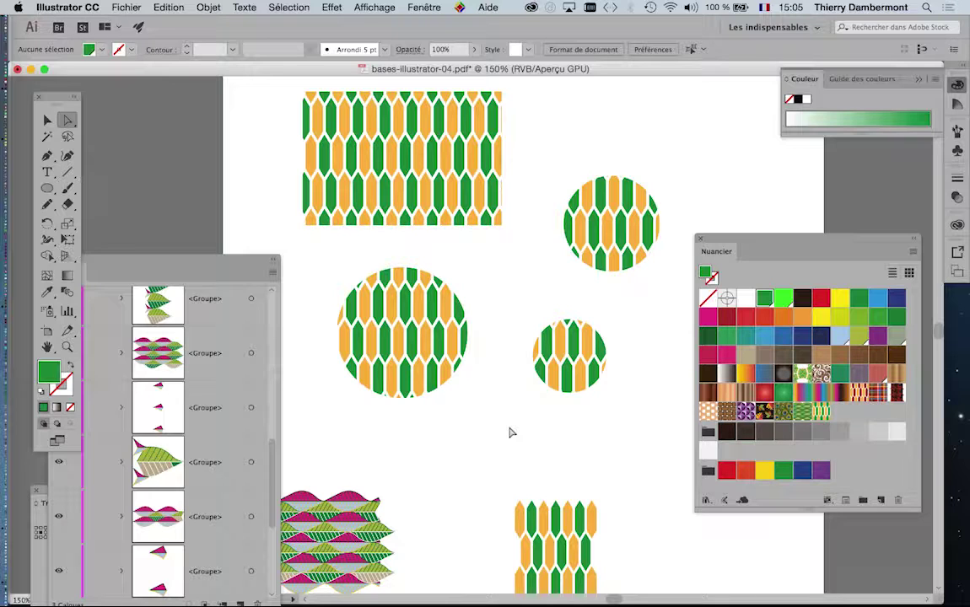
pyautogui.hotkey('ctrl', '0')
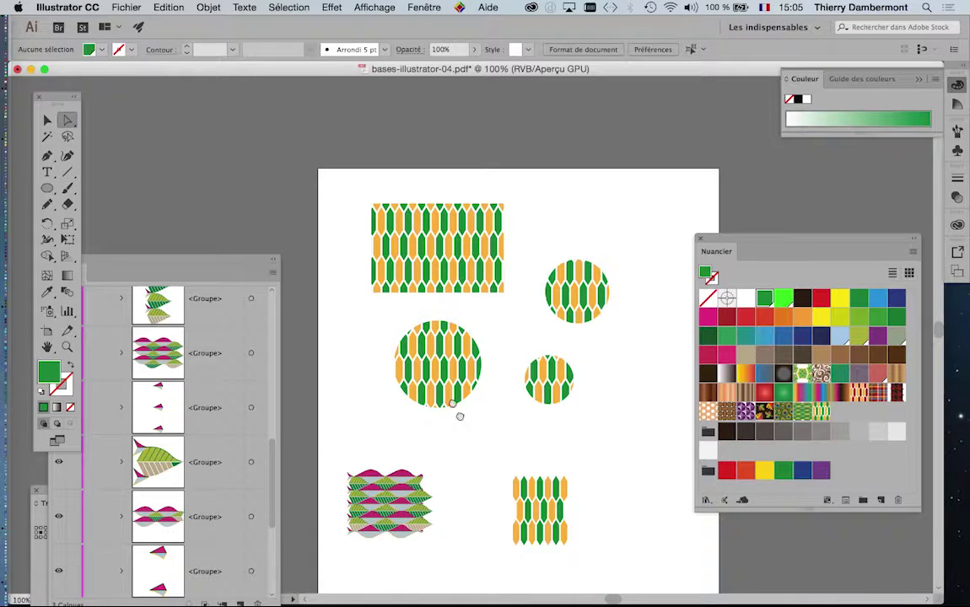
pyautogui.hotkey('ctrl', '1')
pyautogui.moveTo(422, 319); pyautogui.dragTo(424, 344)
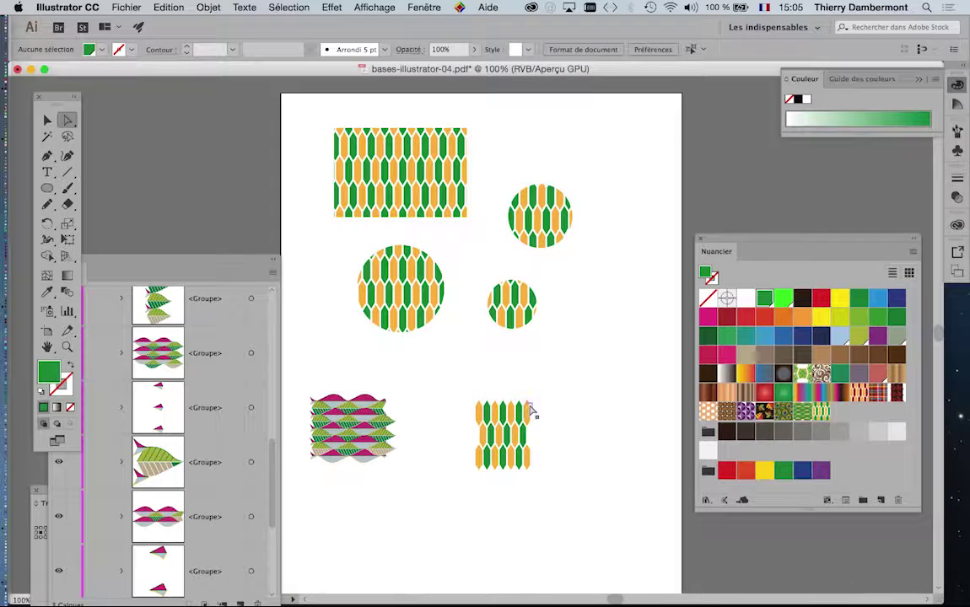
pyautogui.scroll(3, 602, 290)
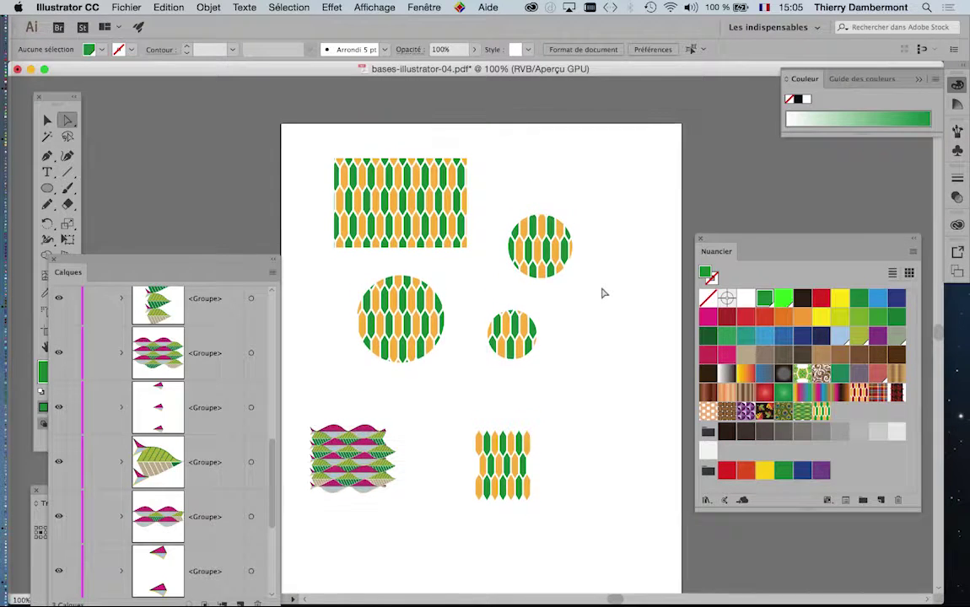
pyautogui.keyDown('alt'); pyautogui.scroll(1, 603, 293); pyautogui.keyUp('alt')
pyautogui.keyDown('alt'); pyautogui.scroll(1, 604, 293); pyautogui.keyUp('alt')
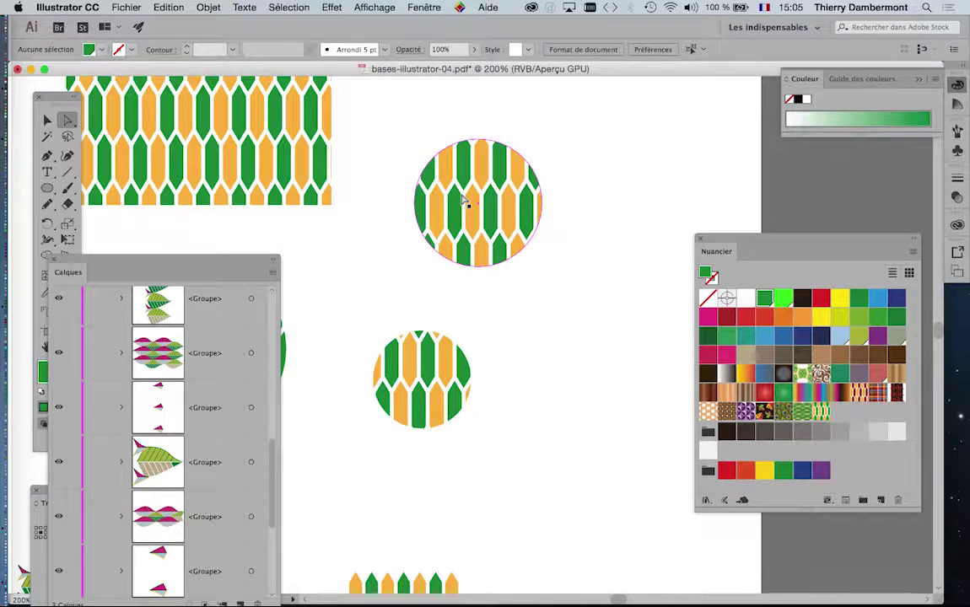
# Step: Select the upper circle, use Sélection > Identique > Couleur de fond, then zoom out to the artboard
pyautogui.click(453, 177)
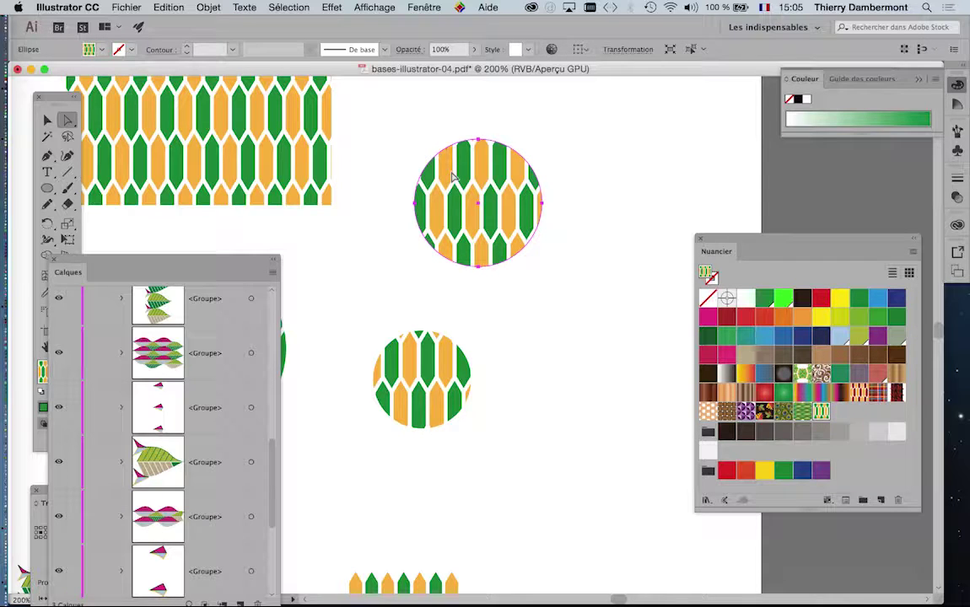
pyautogui.keyDown('alt'); pyautogui.scroll(-1, 453, 178); pyautogui.keyUp('alt')
pyautogui.keyDown('alt'); pyautogui.scroll(-1, 453, 177); pyautogui.keyUp('alt')
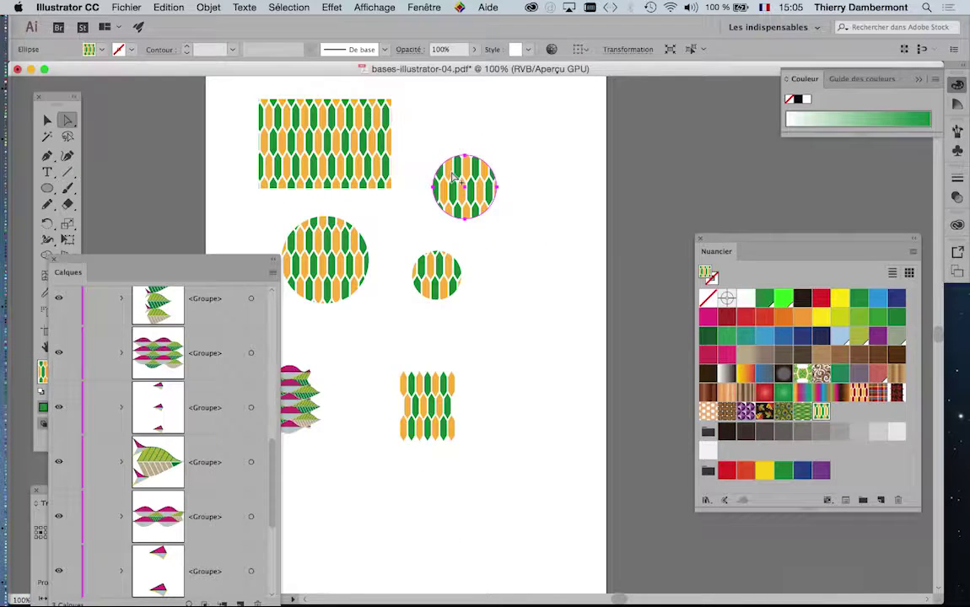
pyautogui.keyDown('alt'); pyautogui.scroll(1, 453, 177); pyautogui.keyUp('alt')
pyautogui.click(289, 7)
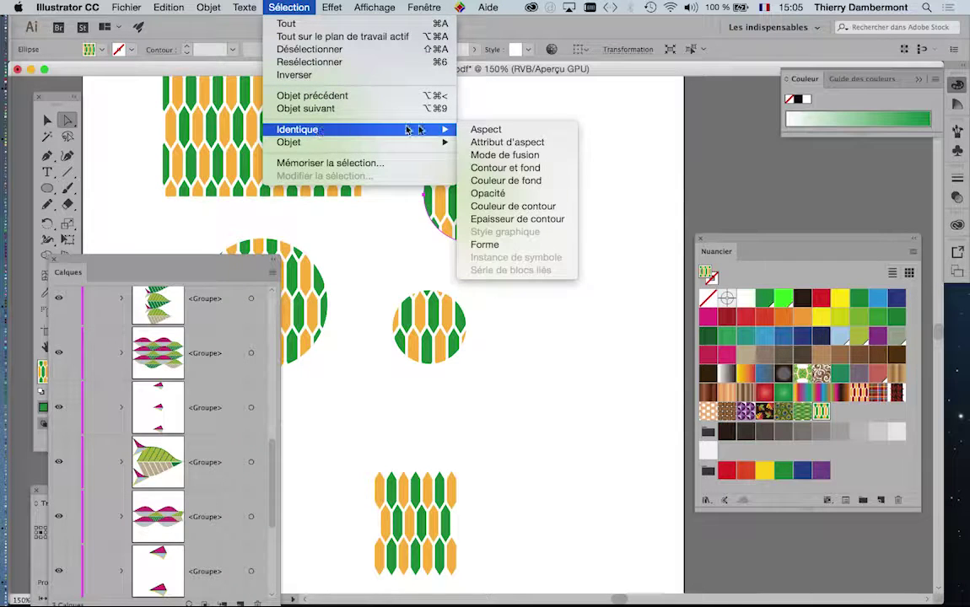
pyautogui.moveTo(354, 130)
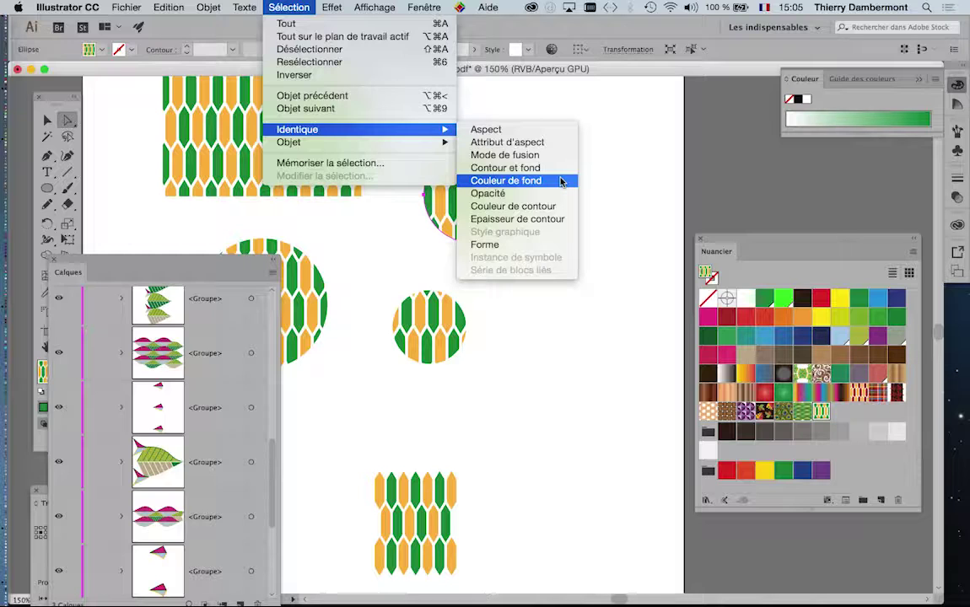
pyautogui.click(561, 181)
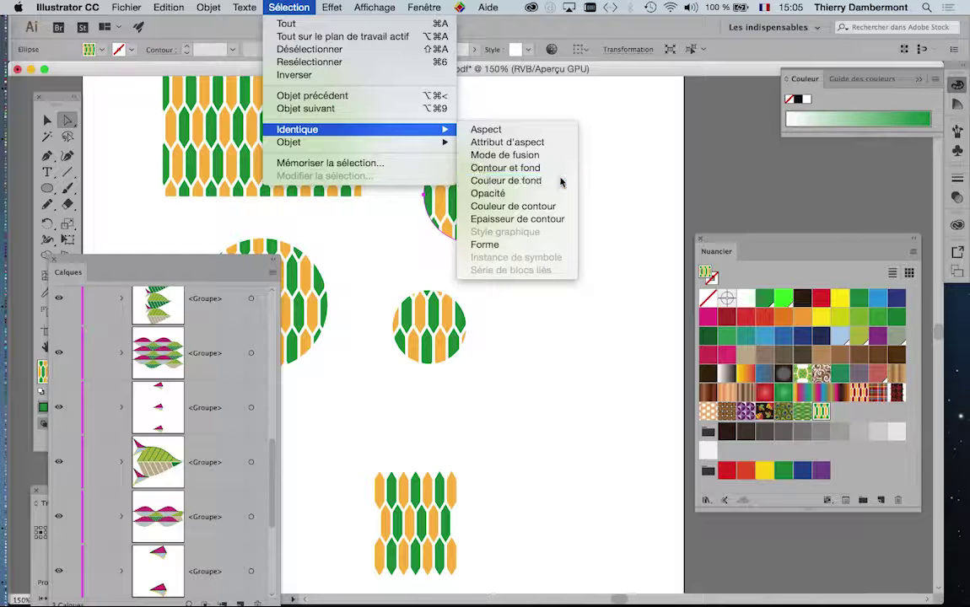
pyautogui.press('super+minus')
pyautogui.press('super+minus')
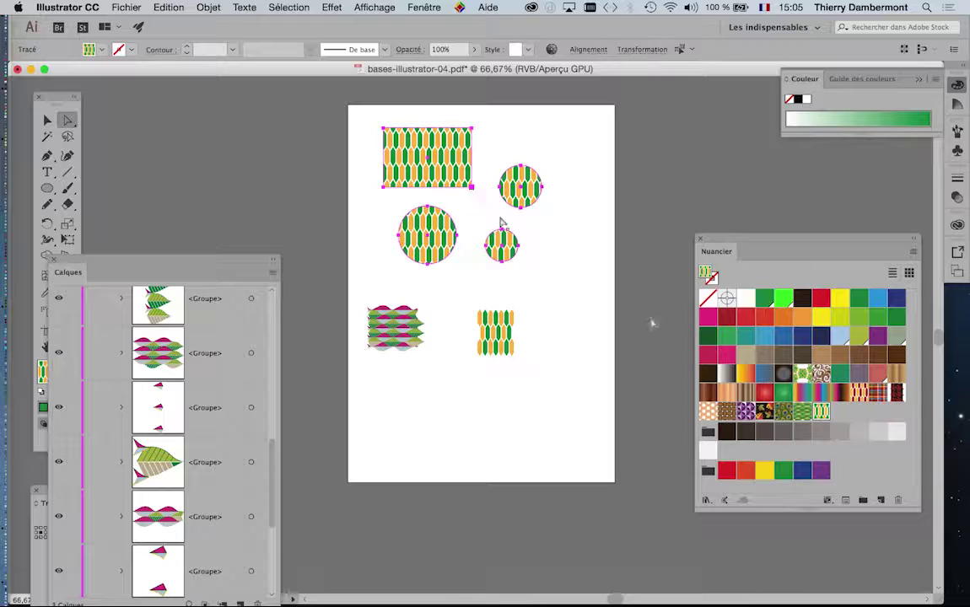
# Step: Preview plaid, gradient, woven, peacock, leaf, geometric and checker swatch fills on the selected shapes
pyautogui.click(878, 393)
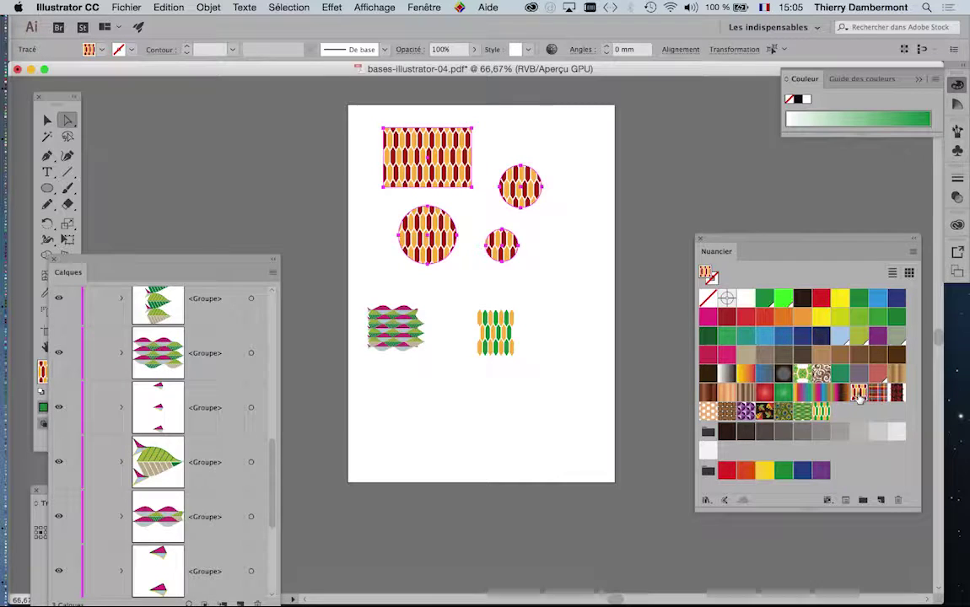
pyautogui.click(878, 394)
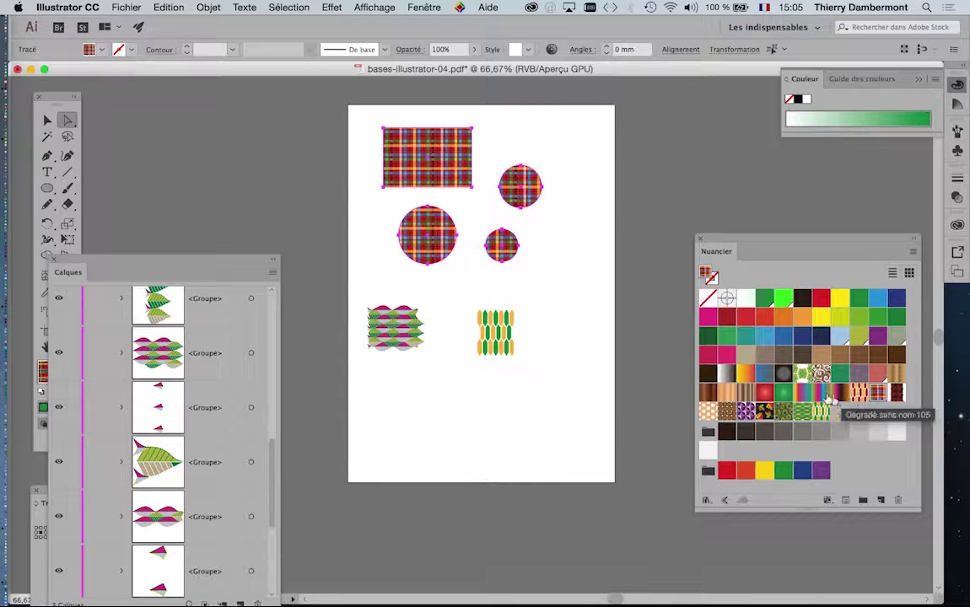
pyautogui.click(797, 394)
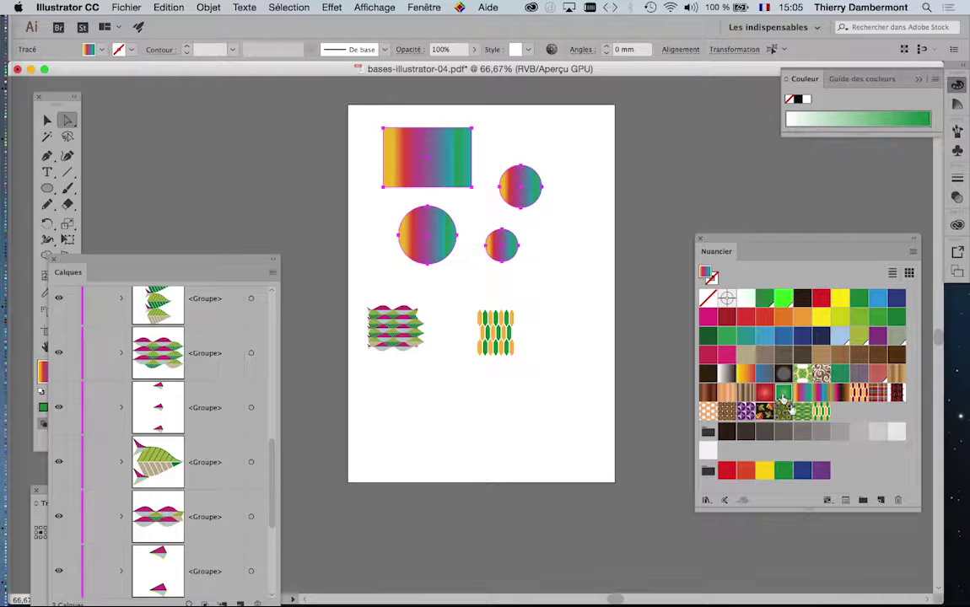
pyautogui.click(783, 392)
pyautogui.click(802, 412)
pyautogui.click(783, 412)
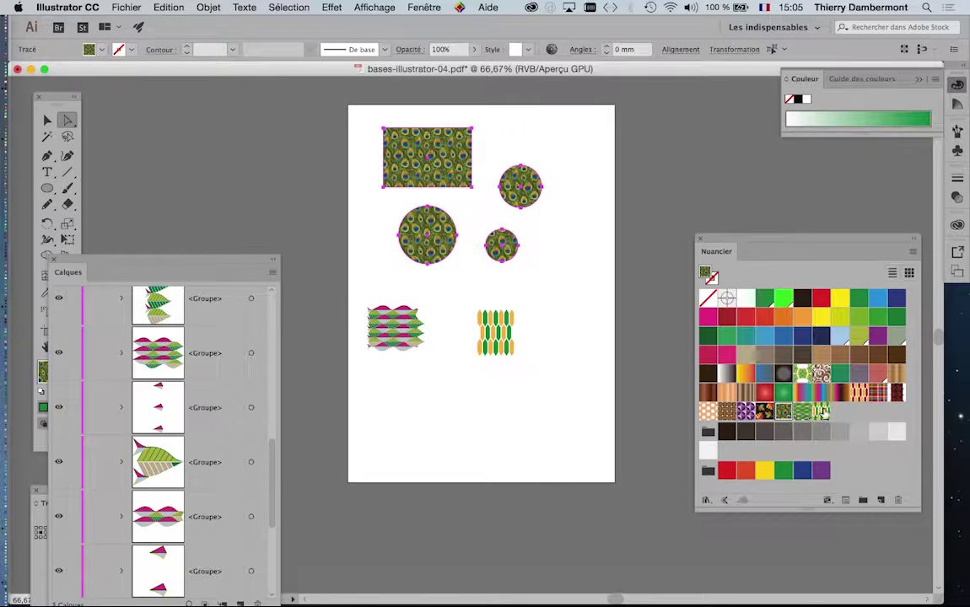
pyautogui.click(820, 412)
pyautogui.click(764, 411)
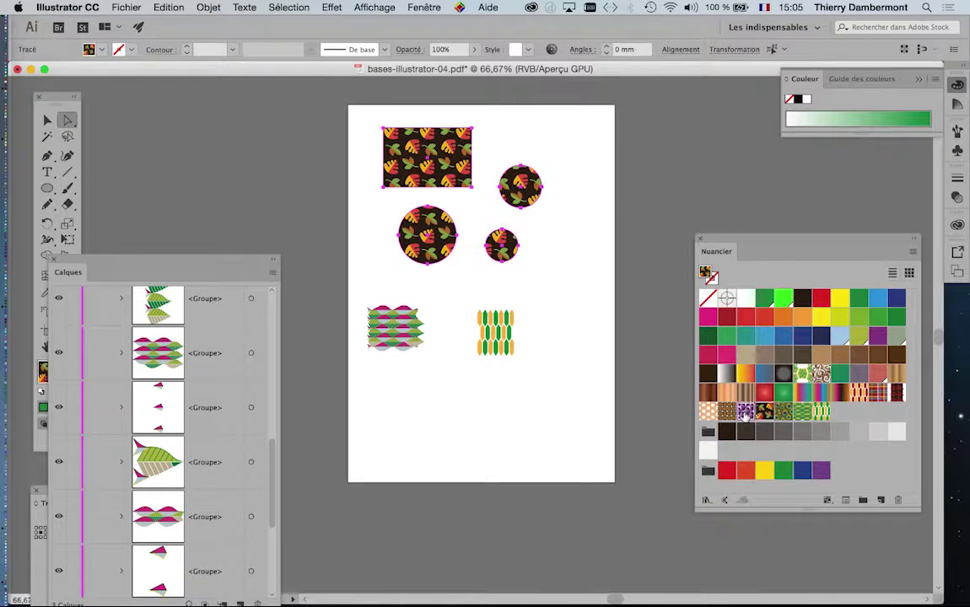
pyautogui.click(745, 411)
pyautogui.click(730, 412)
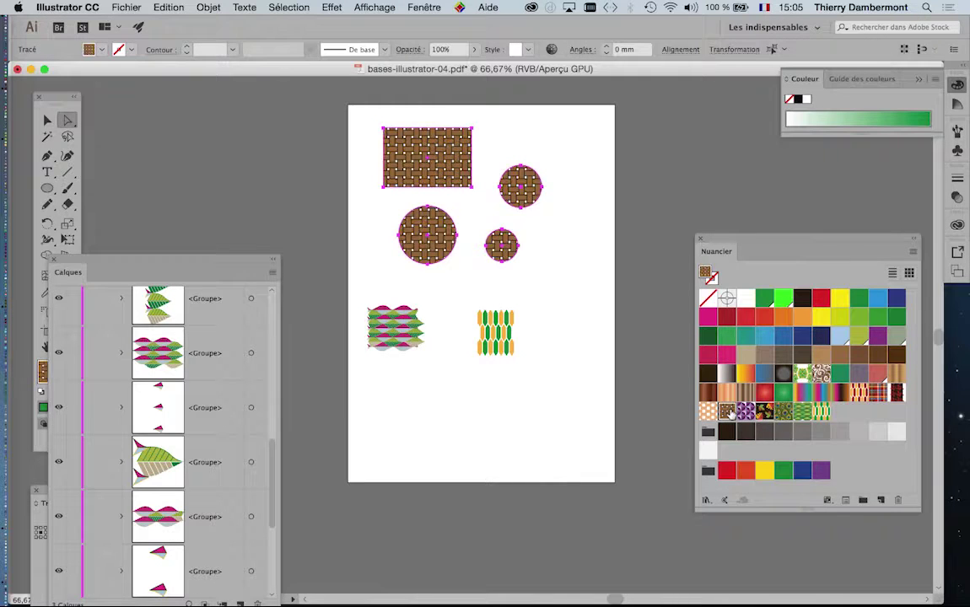
pyautogui.click(735, 412)
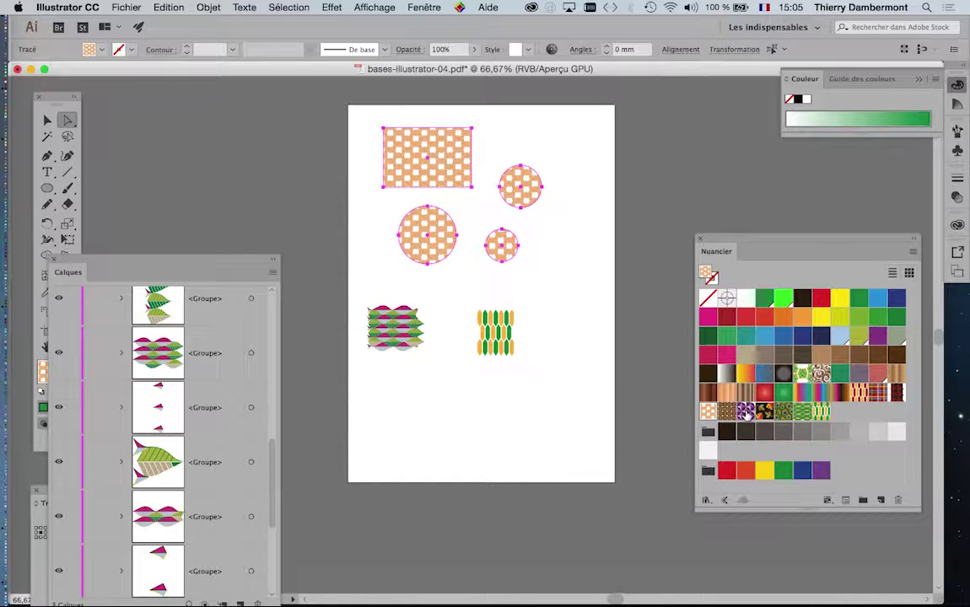
# Step: Try houndstooth and plaid fills, then settle on the orange and dark-red honeycomb swatch
pyautogui.scroll(1, 415, 163)
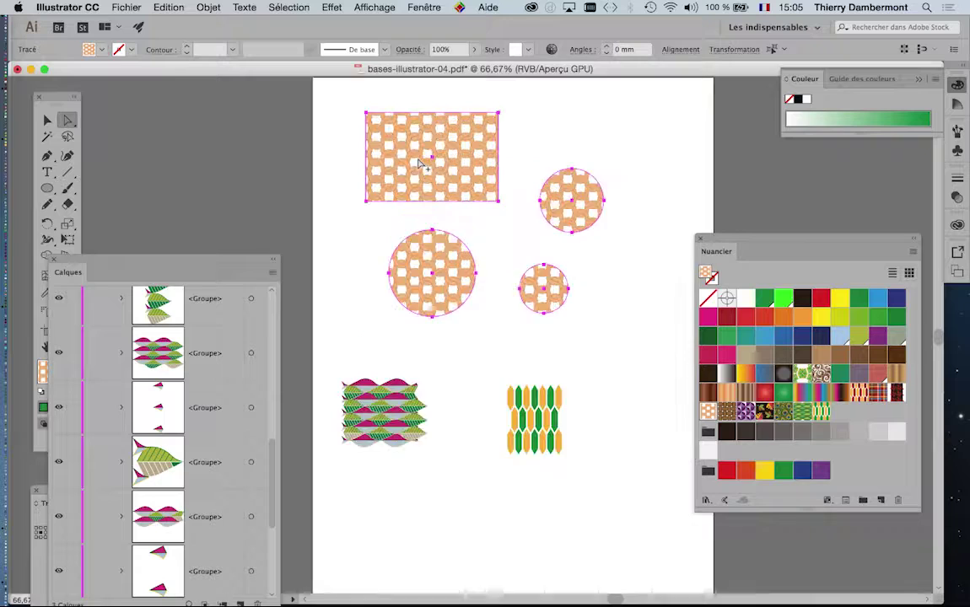
pyautogui.scroll(1, 414, 163)
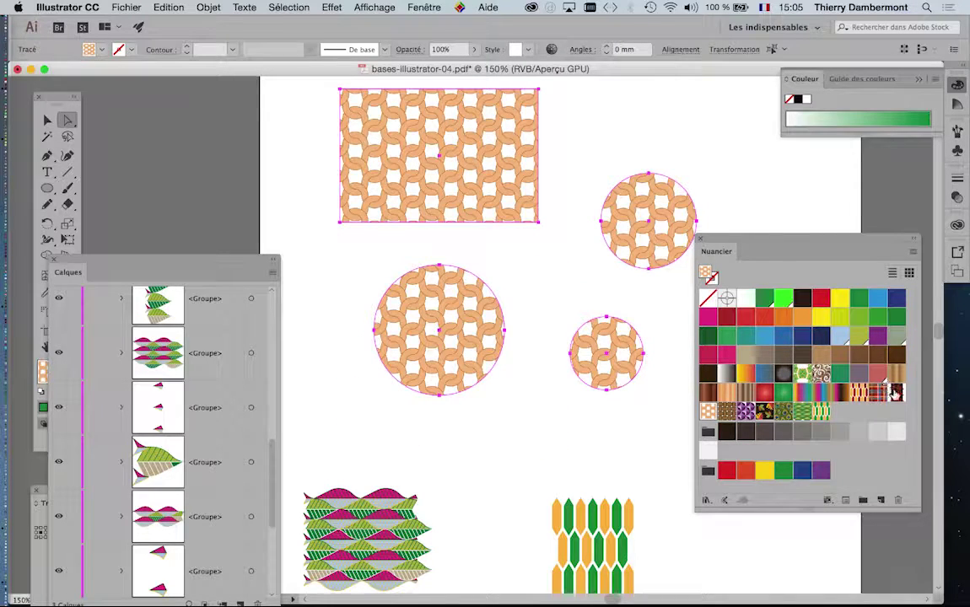
pyautogui.click(802, 393)
pyautogui.click(876, 395)
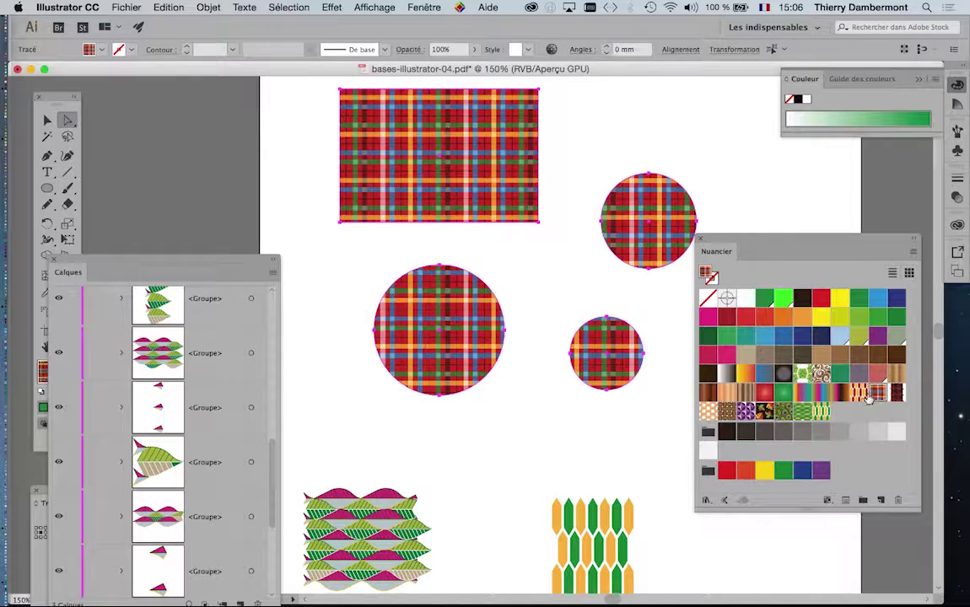
pyautogui.click(859, 393)
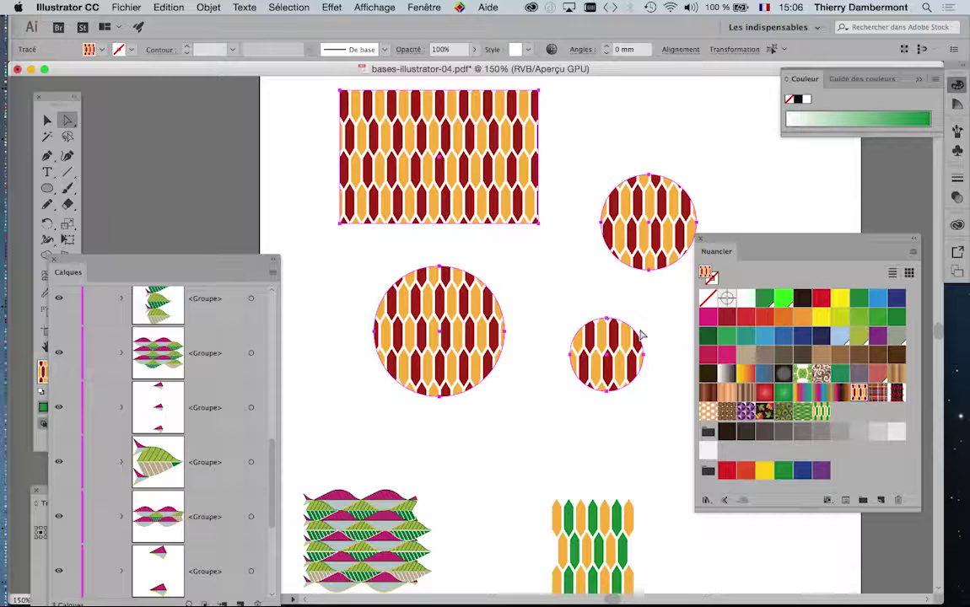
pyautogui.scroll(-1, 493, 321)
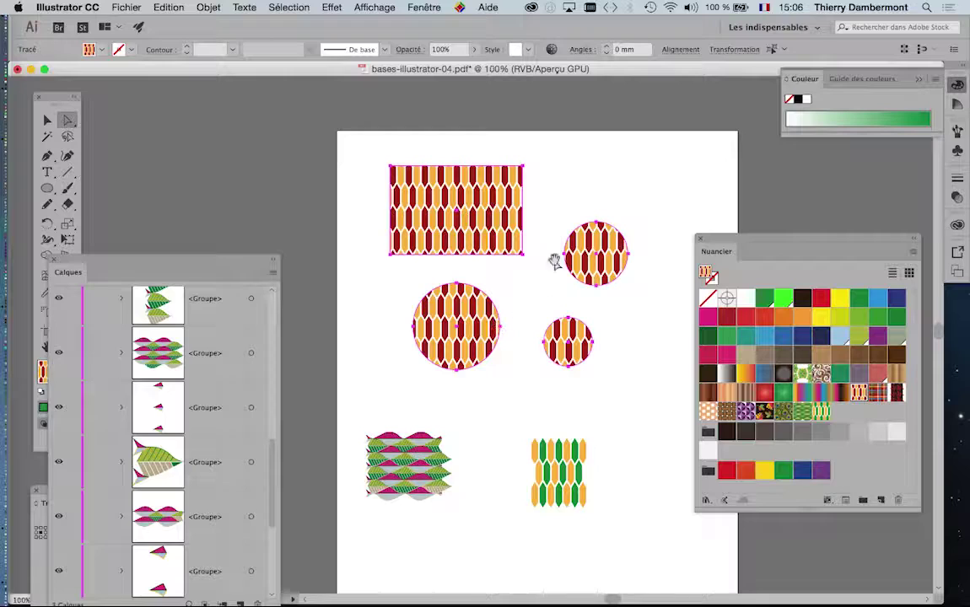